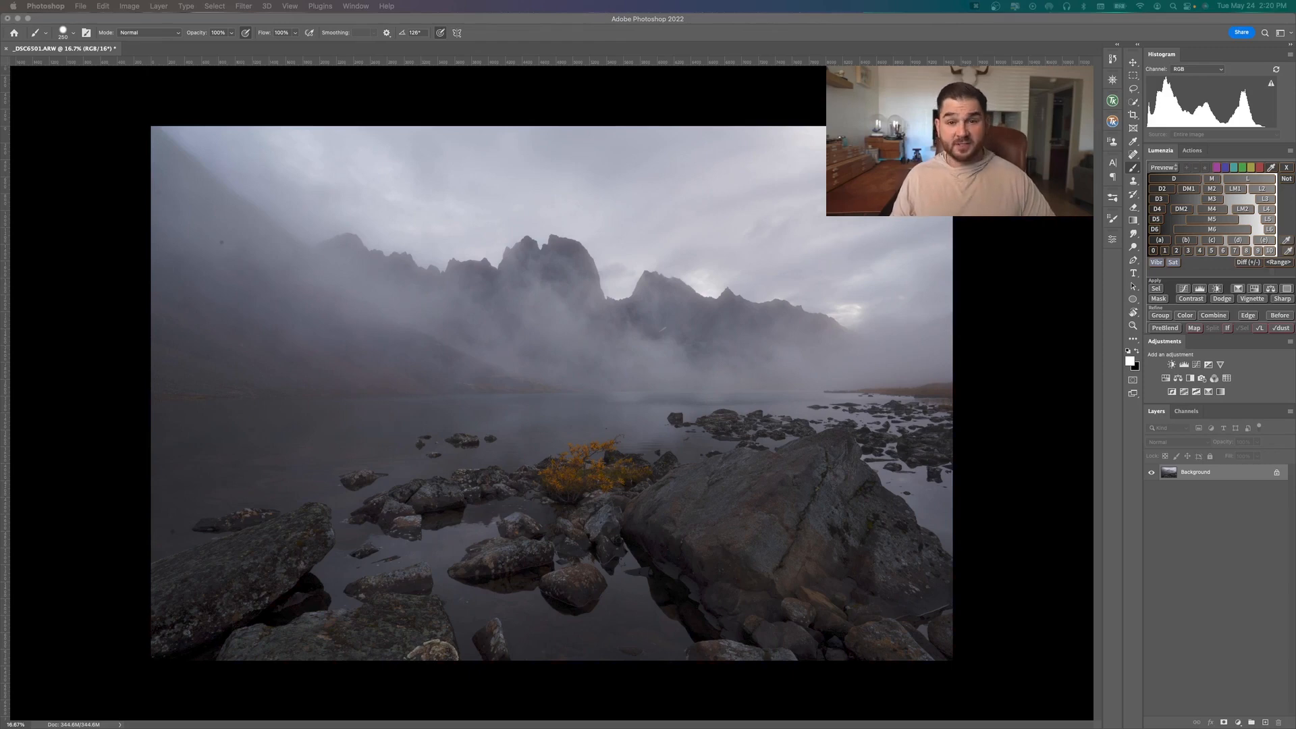
# Try brush opacities of 10% and 20%, and set the Brush tool's opacity to 30%
pyautogui.press('alt+shift+super+e')
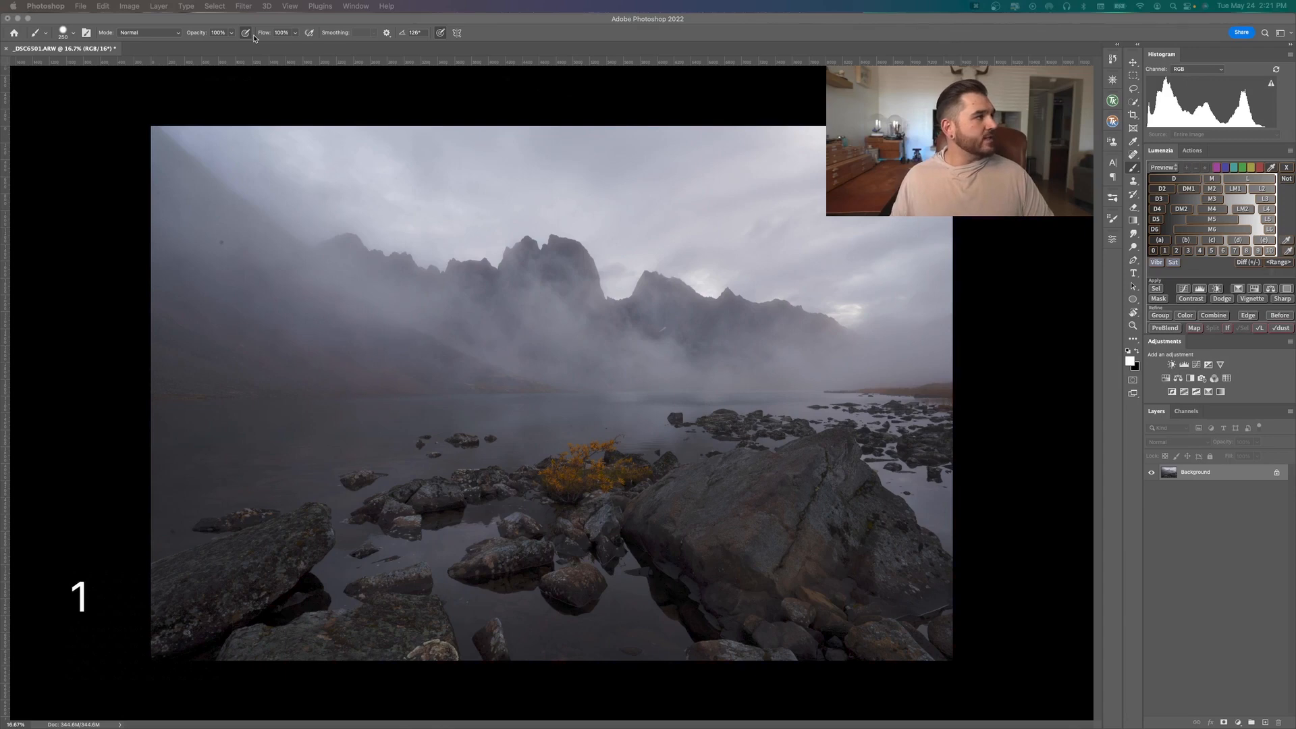
pyautogui.click(246, 72)
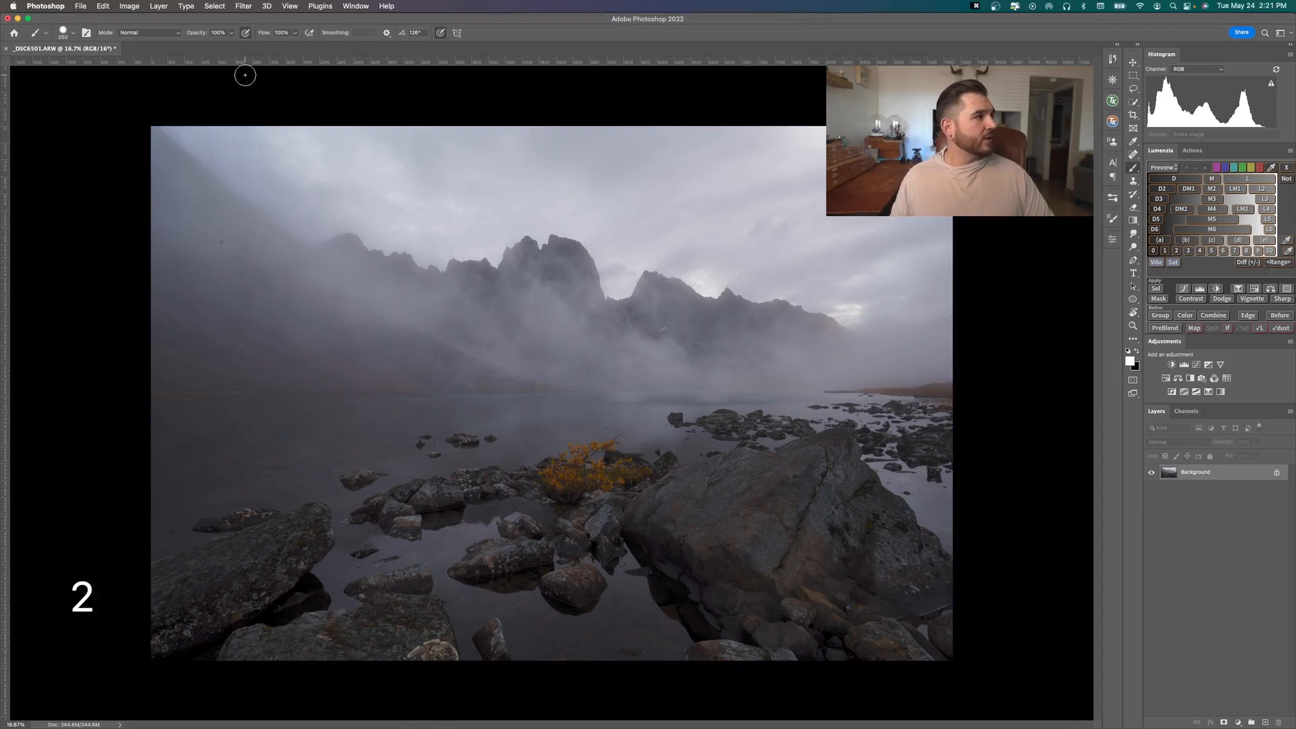
pyautogui.press('1')
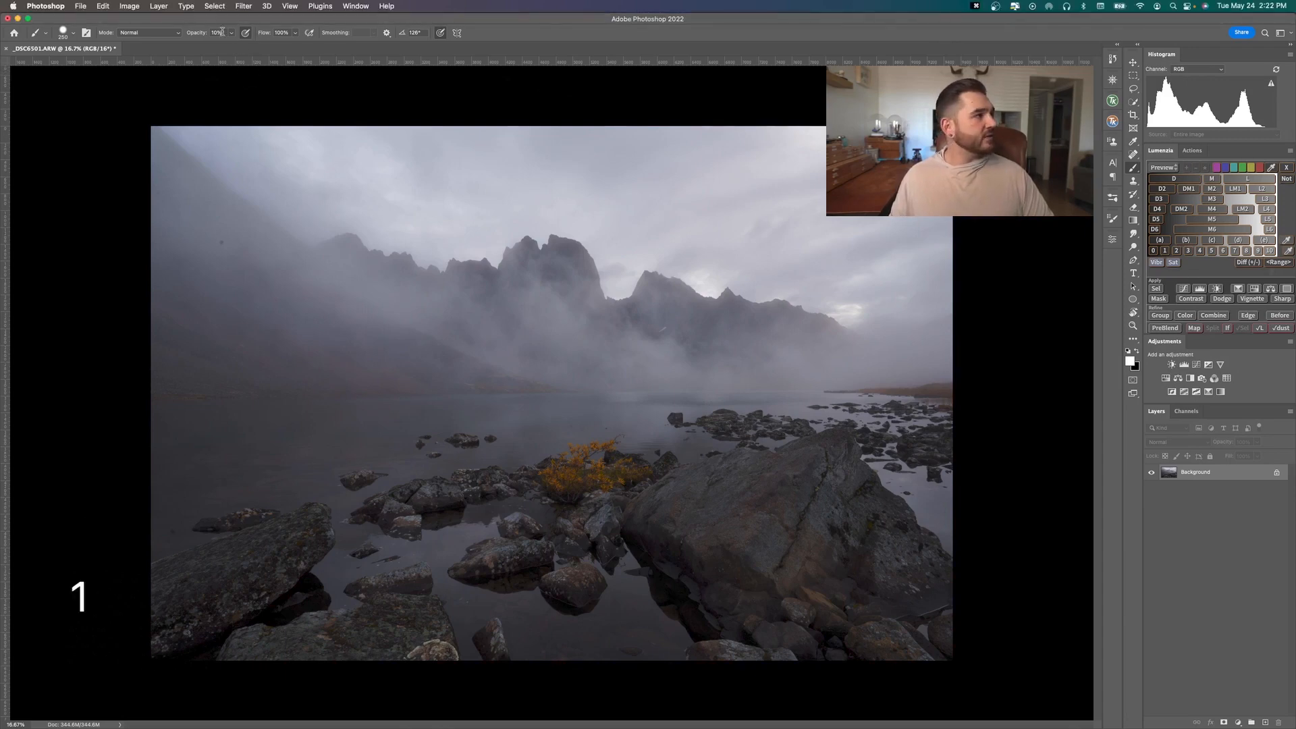
pyautogui.press('2')
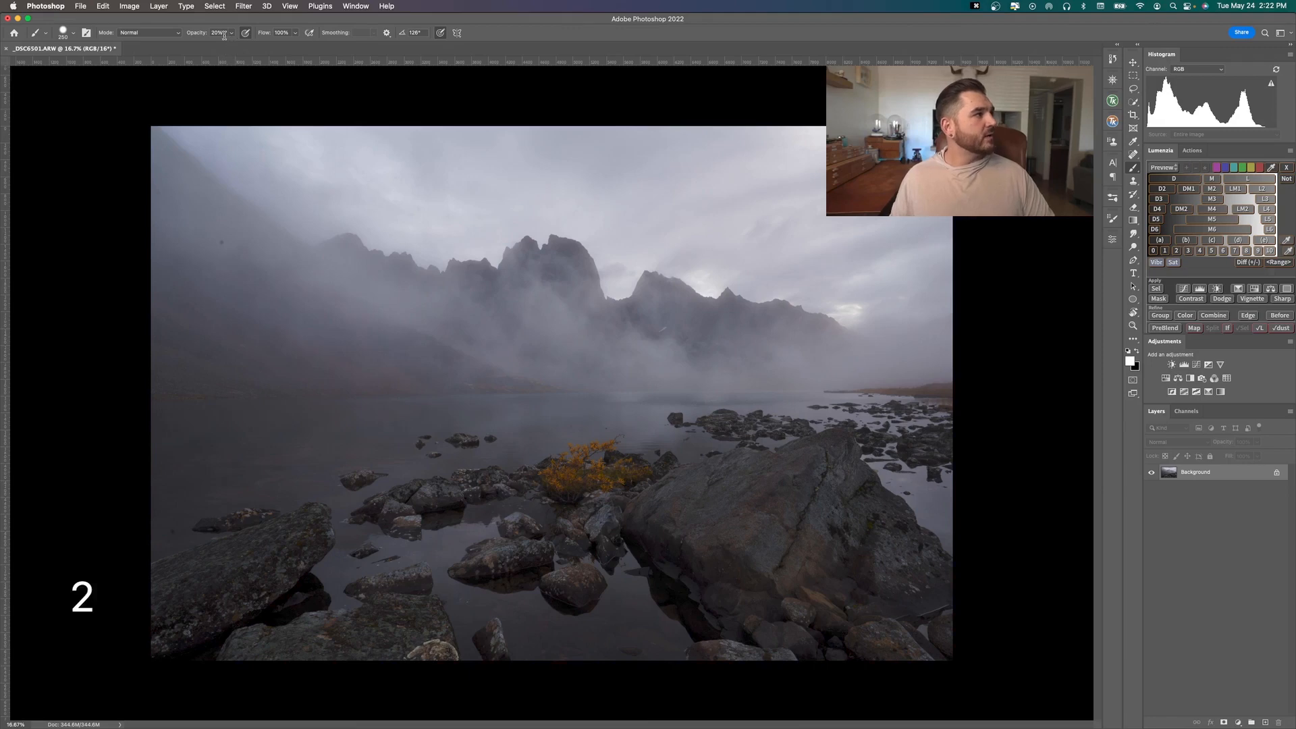
pyautogui.press('3')
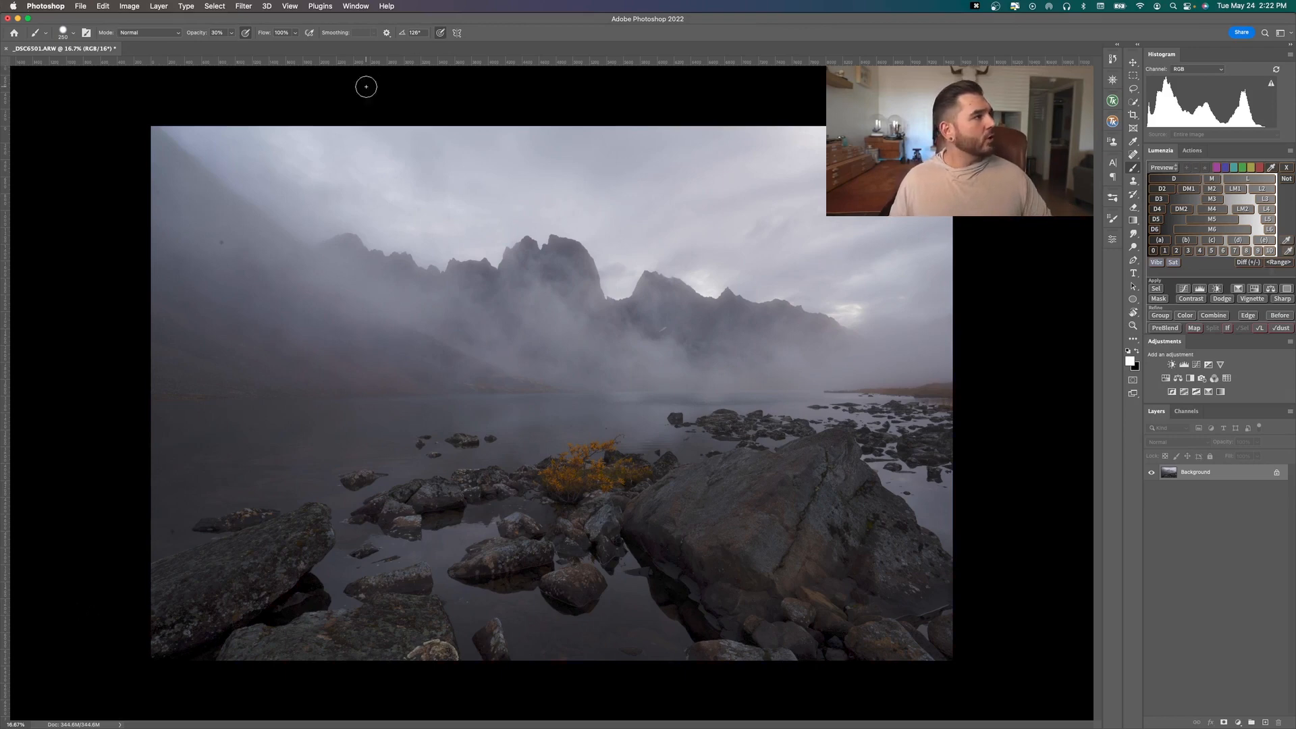
pyautogui.click(355, 6)
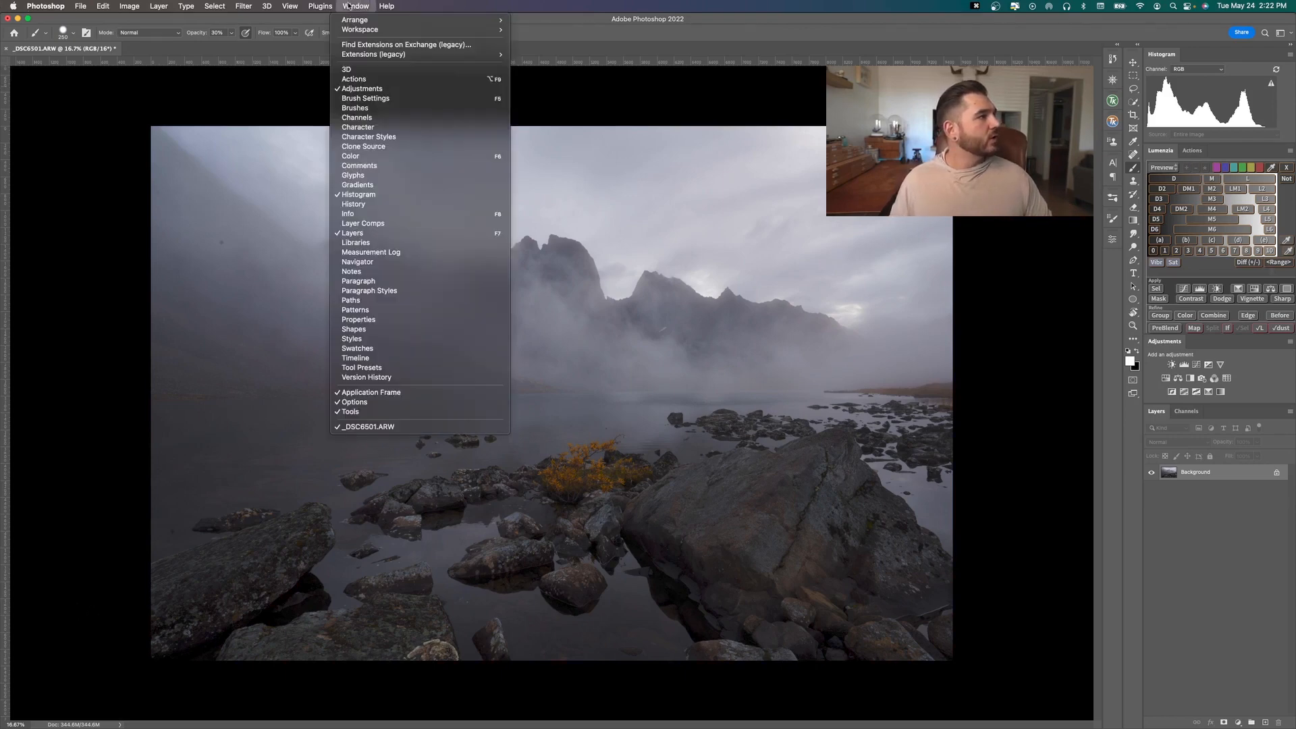
pyautogui.moveTo(290, 5)
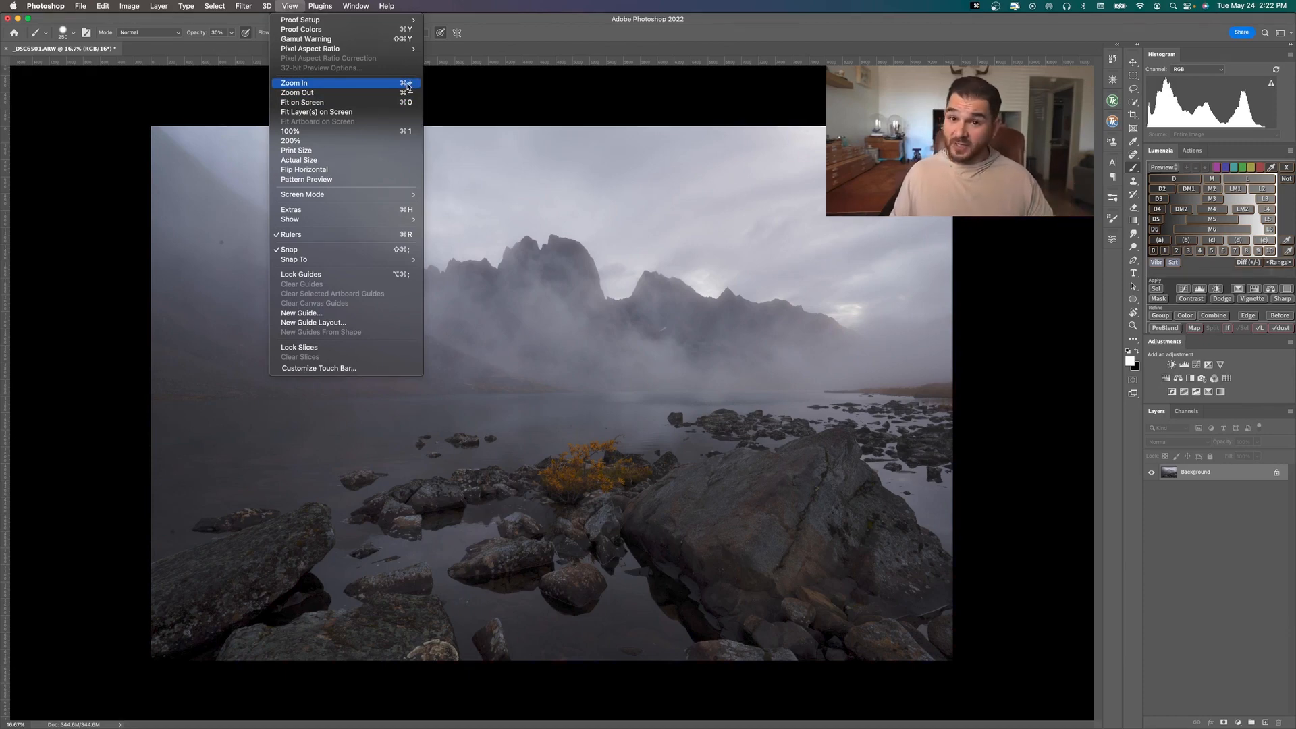
pyautogui.click(500, 96)
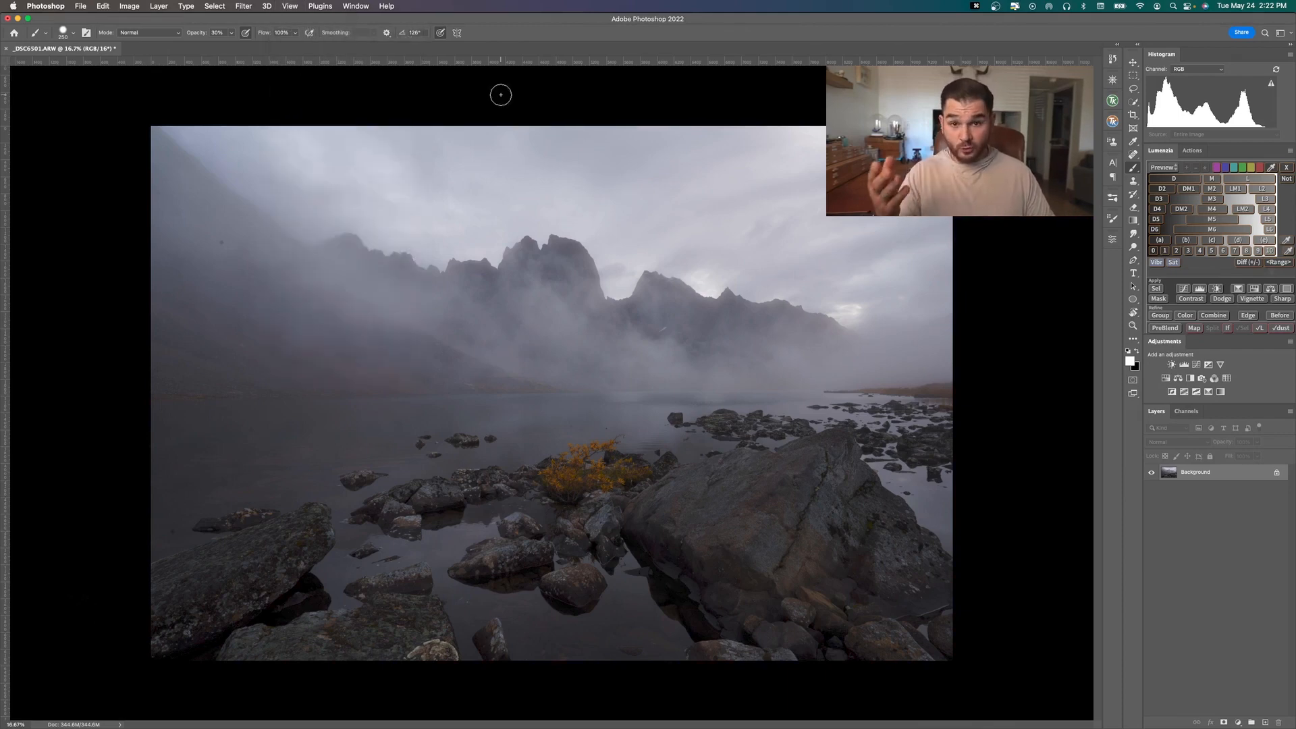
# Examine the lake photo at up to 66.7% magnification, fit it on screen and return to 16.7%
pyautogui.press('super+equal')
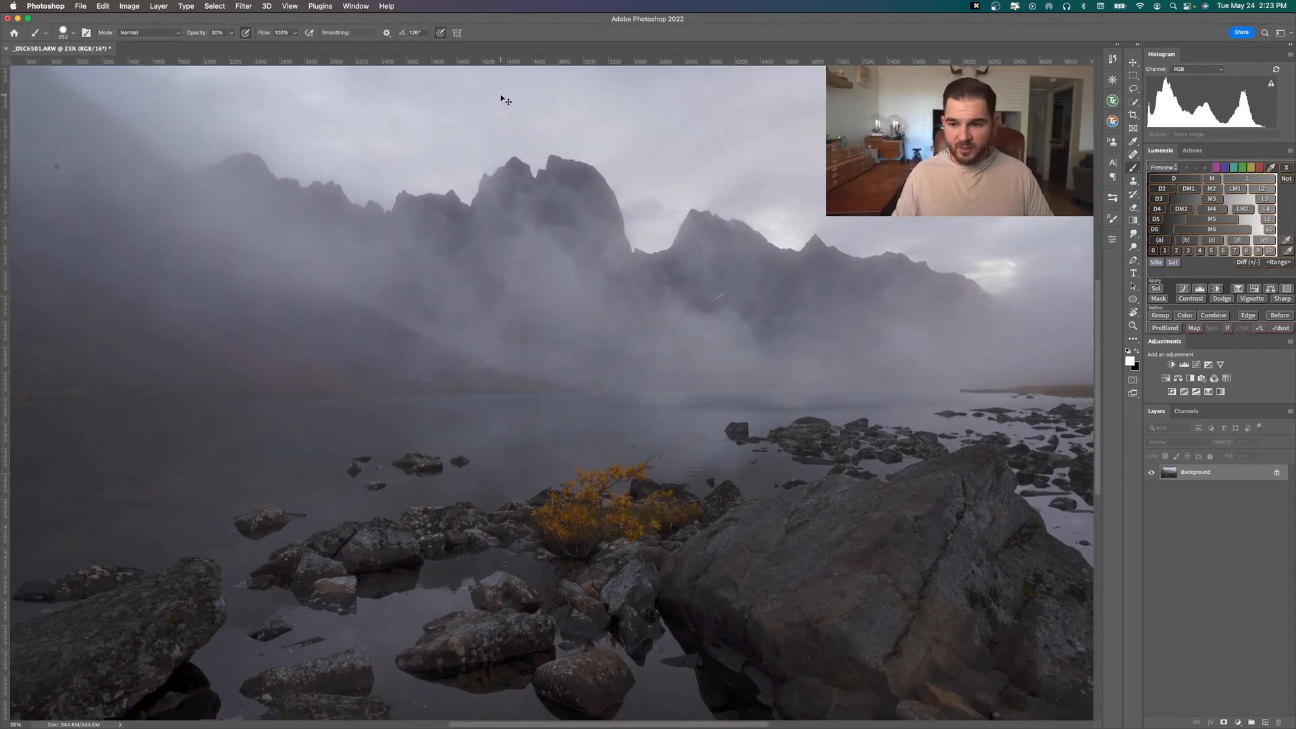
pyautogui.press('super+equal')
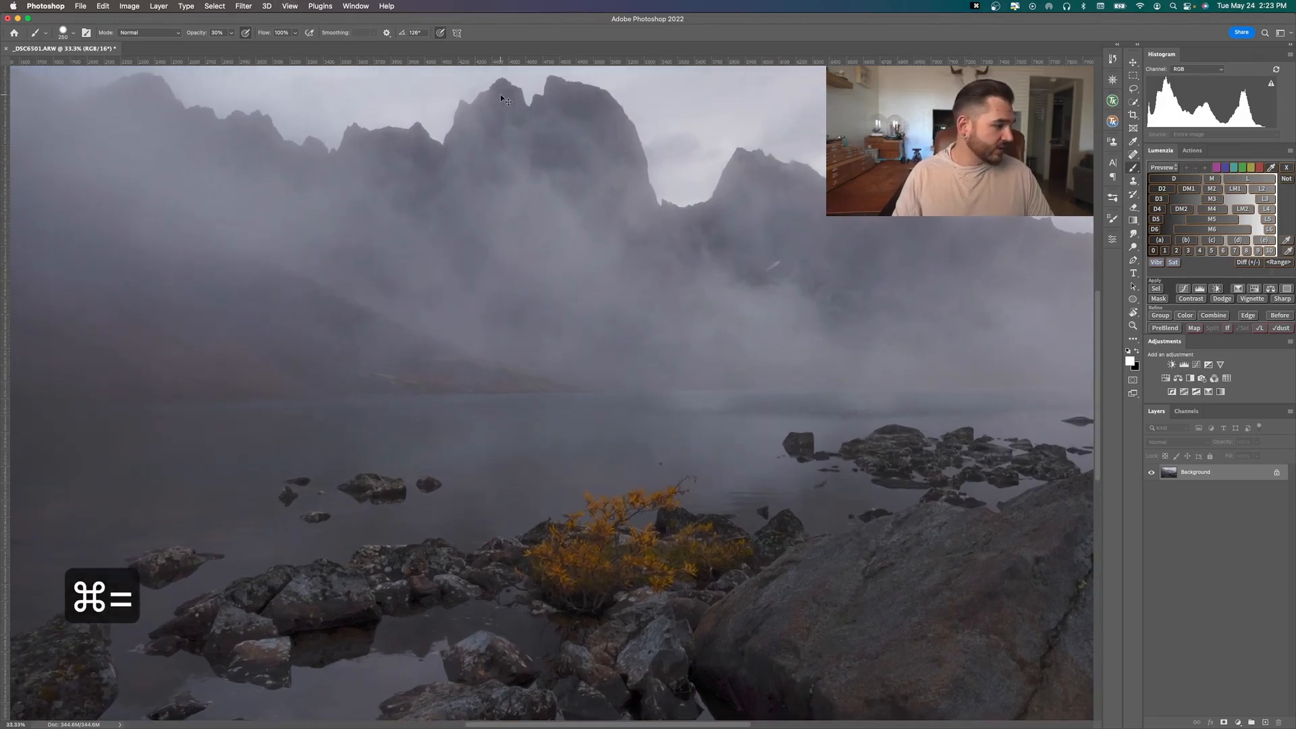
pyautogui.press('super+equal')
pyautogui.press('super+equal')
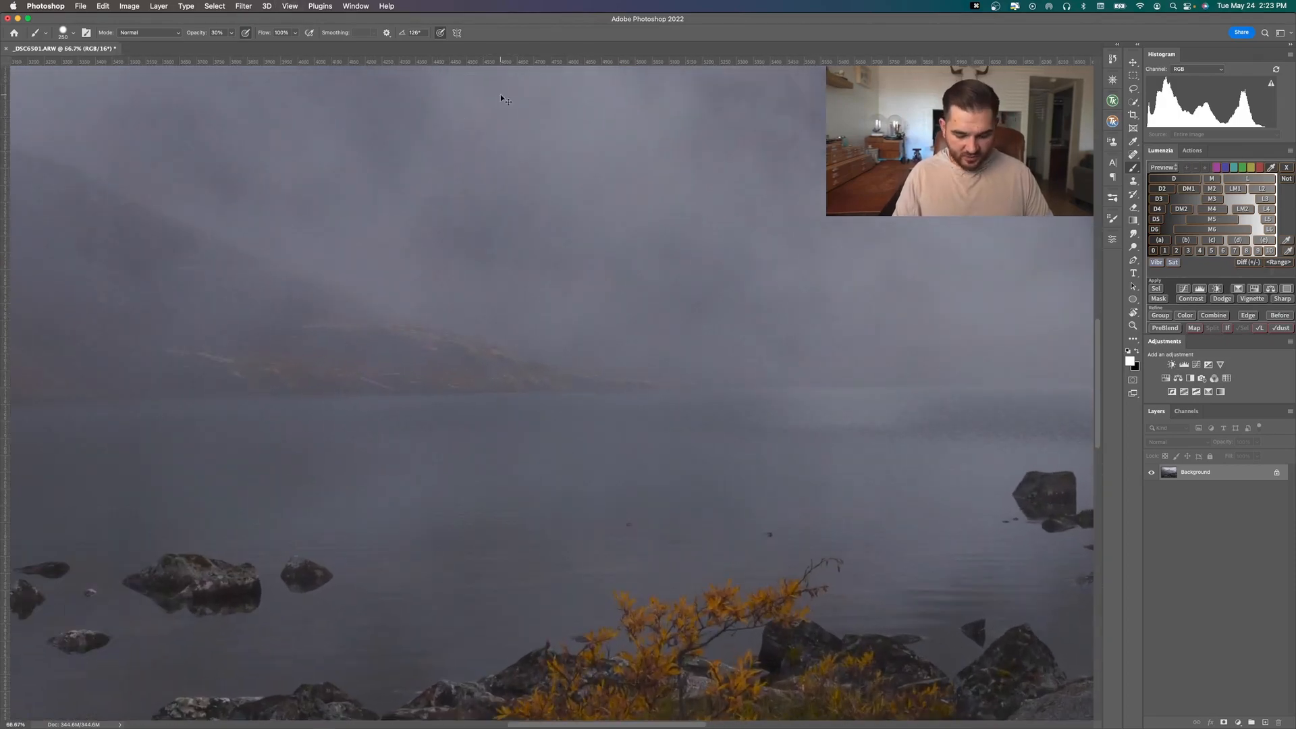
pyautogui.press('super+0')
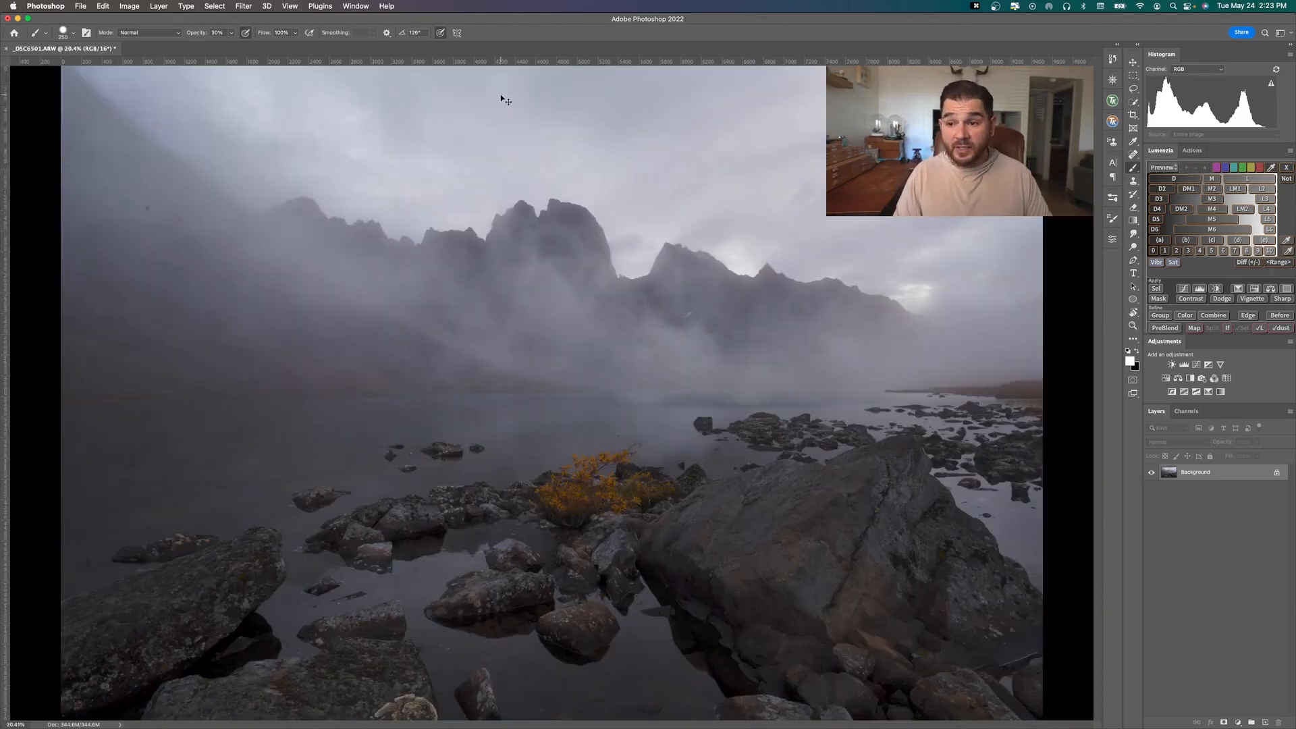
pyautogui.press('super+minus')
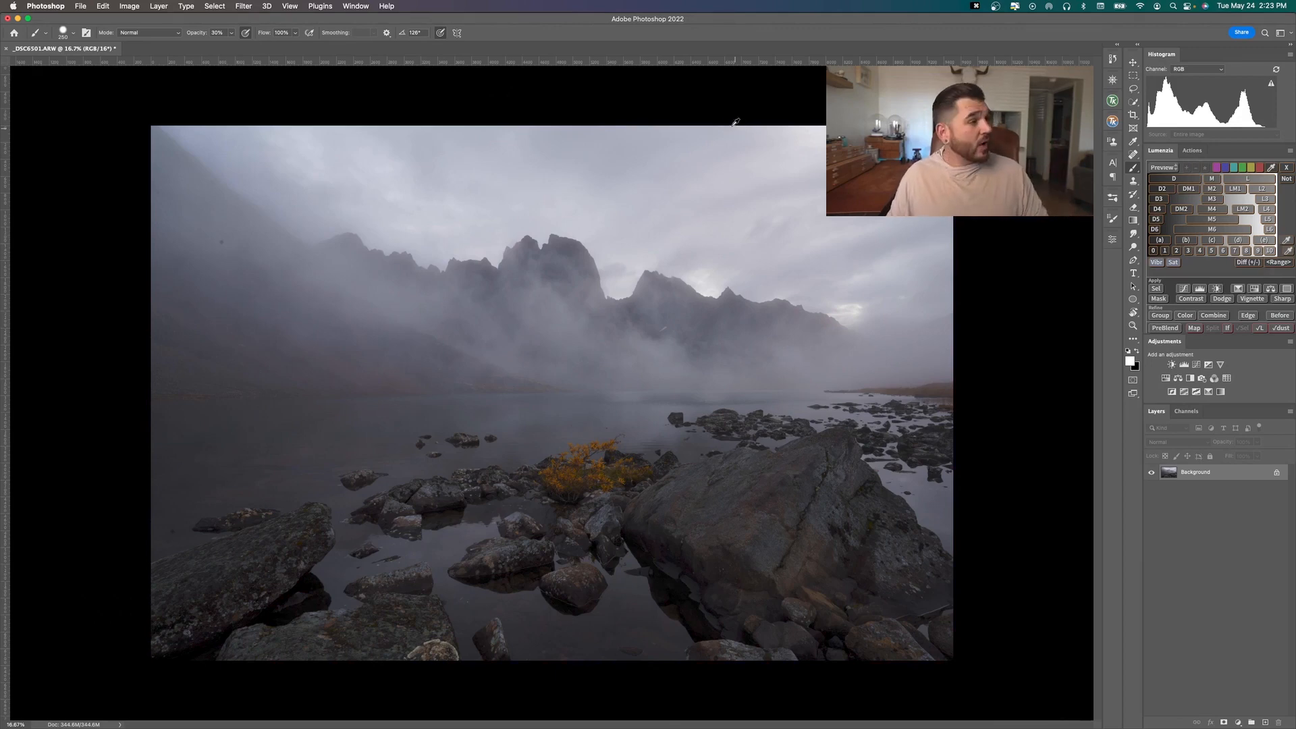
# View the whole landscape photo repeatedly at smaller and larger magnifications
pyautogui.scroll(-3, 645, 264)
pyautogui.scroll(-3, 645, 264)
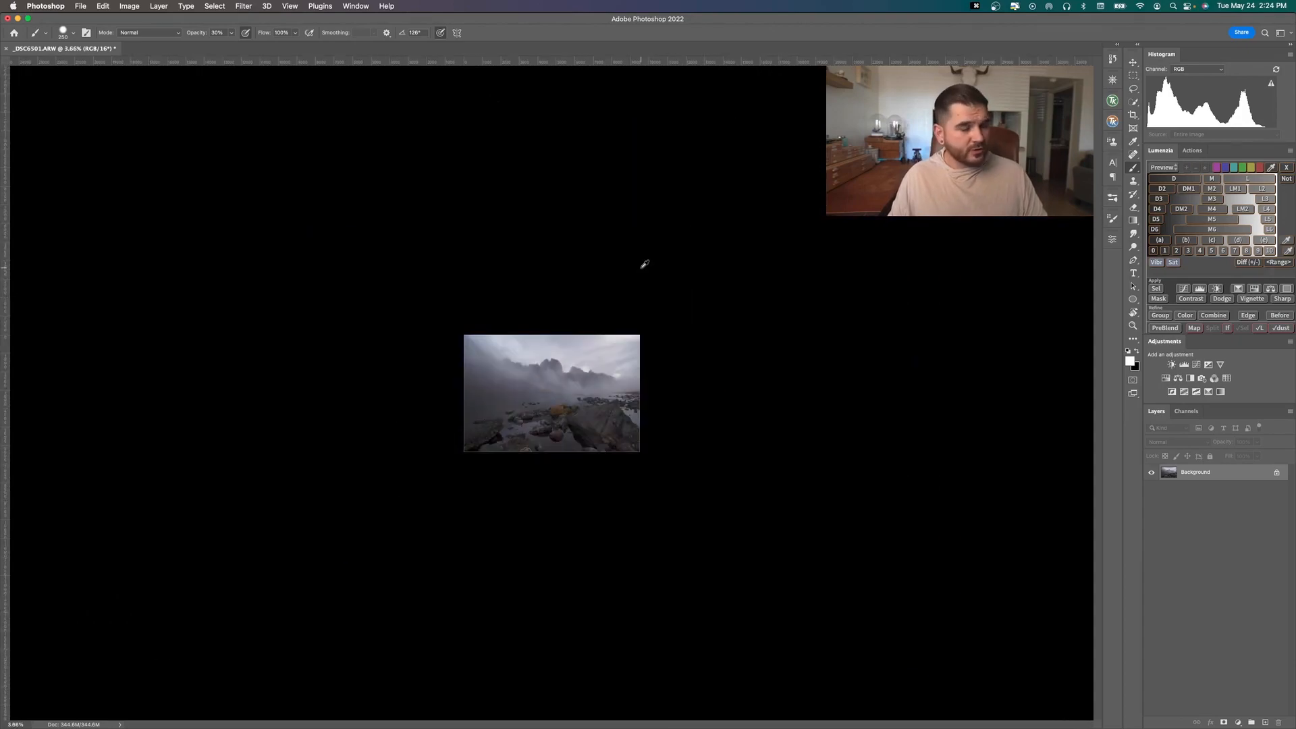
pyautogui.scroll(5, 645, 263)
pyautogui.scroll(-4, 644, 264)
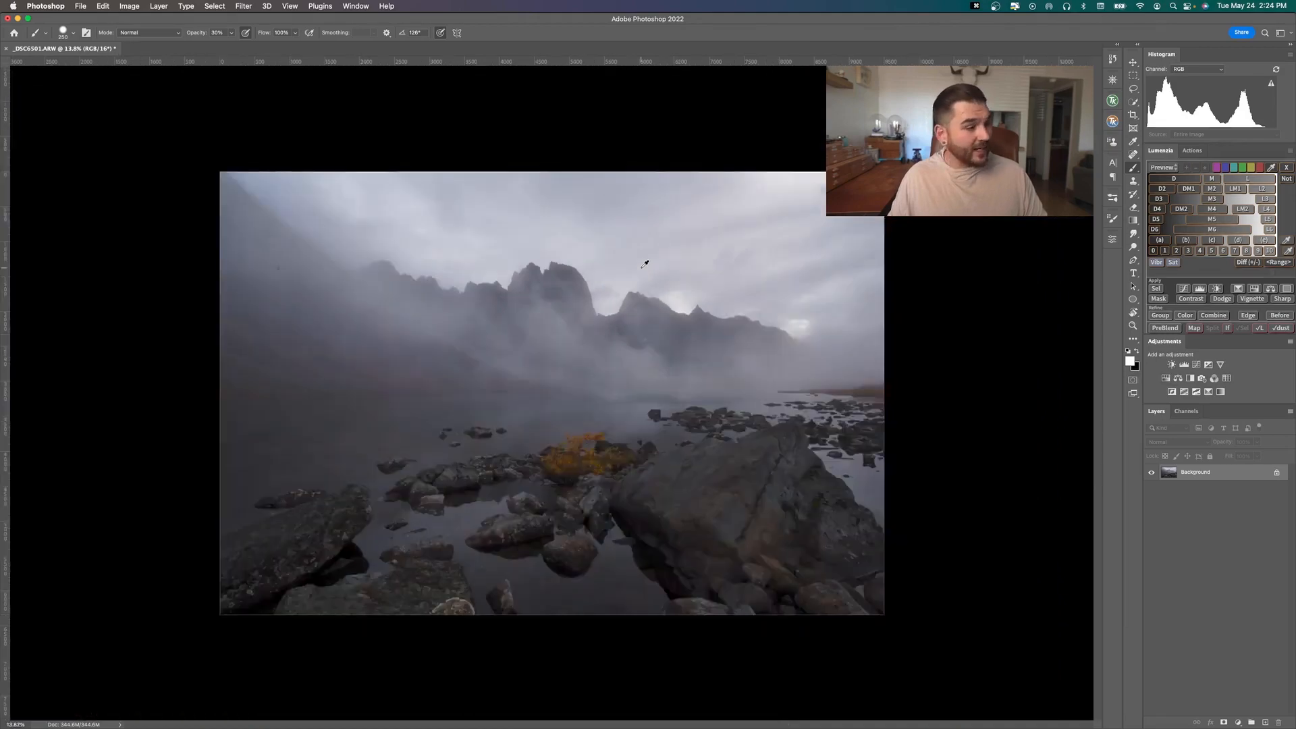
pyautogui.scroll(4, 645, 264)
pyautogui.scroll(-3, 645, 264)
pyautogui.scroll(3, 644, 264)
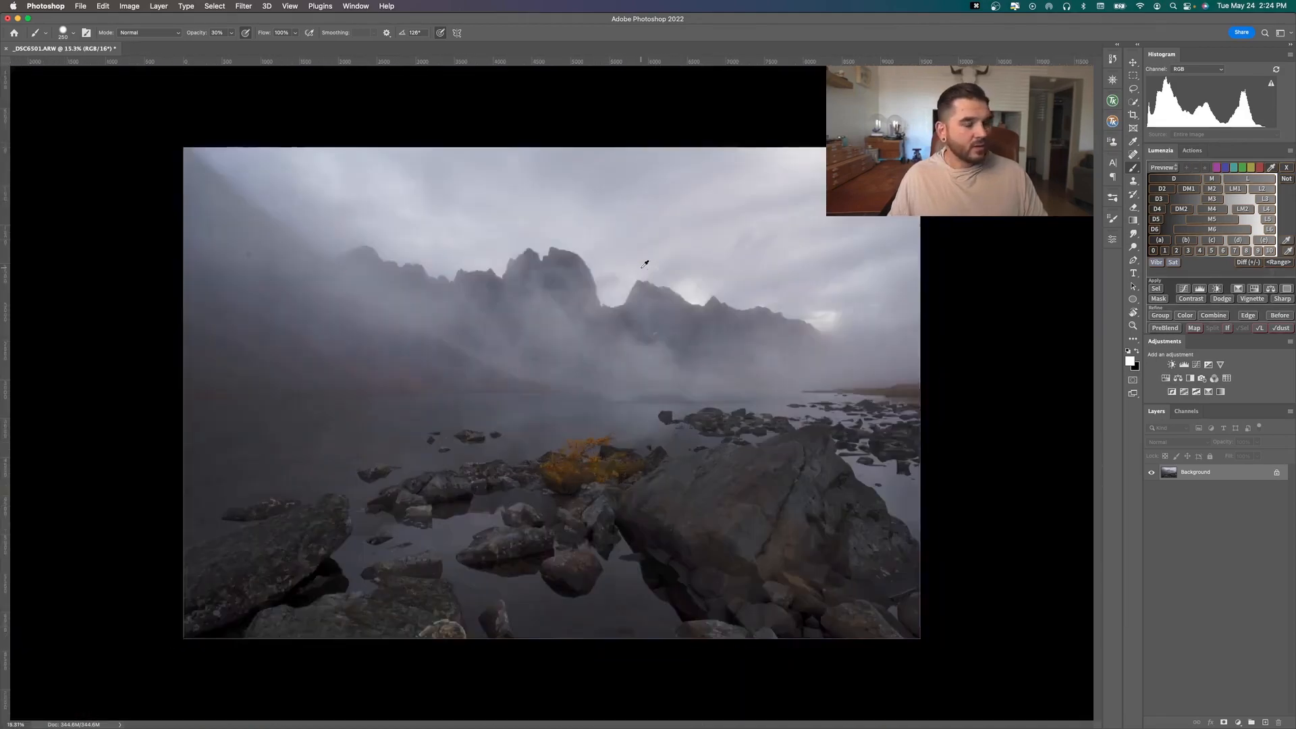
pyautogui.scroll(-2, 645, 264)
pyautogui.scroll(2, 644, 264)
pyautogui.scroll(-2, 645, 264)
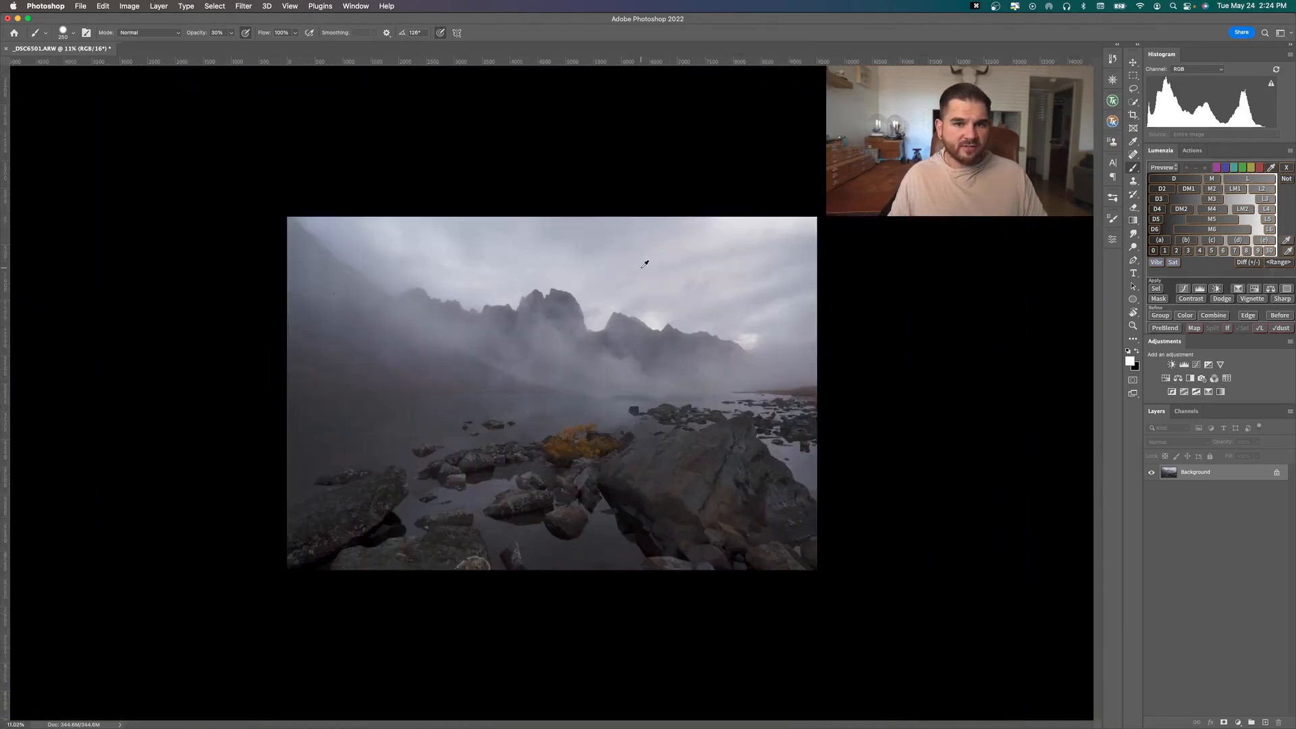
pyautogui.scroll(3, 644, 263)
pyautogui.scroll(-3, 644, 263)
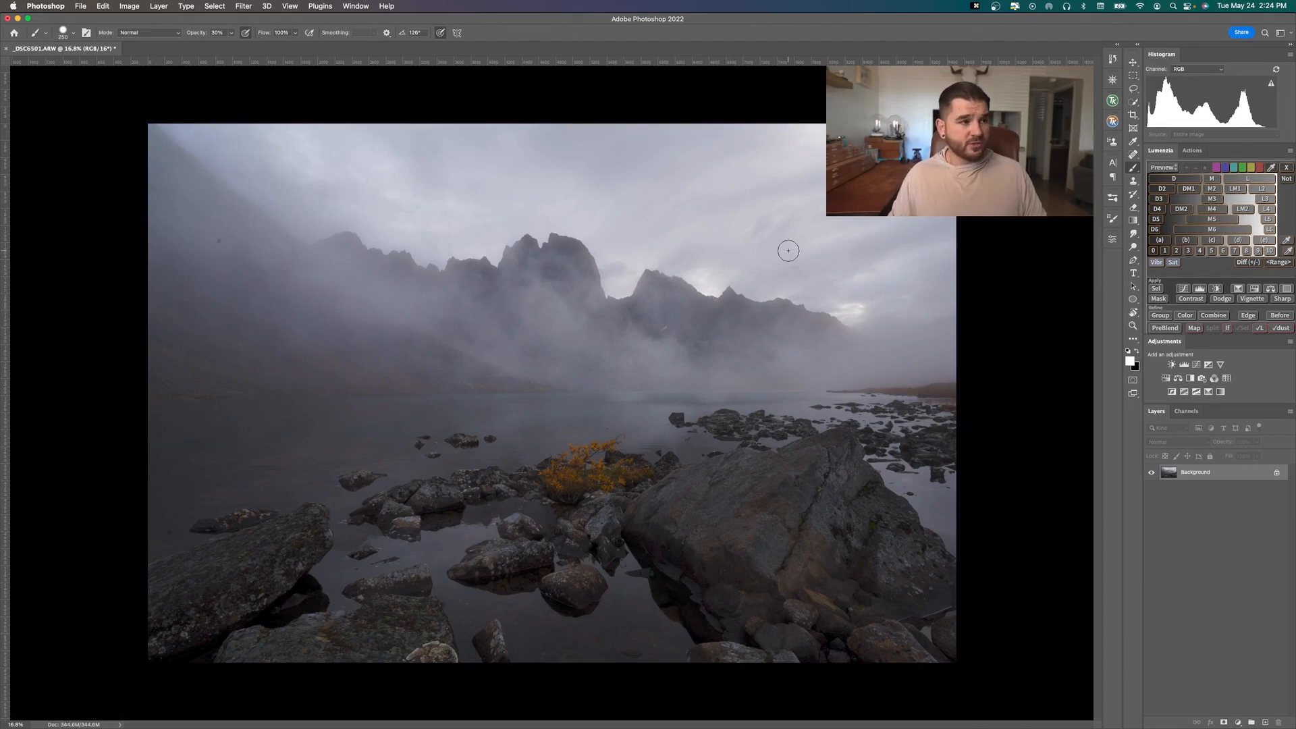
# Lasso a patch of sky at pixel level and add an adjoining patch to the selection
pyautogui.scroll(10, 796, 244)
pyautogui.scroll(5, 795, 245)
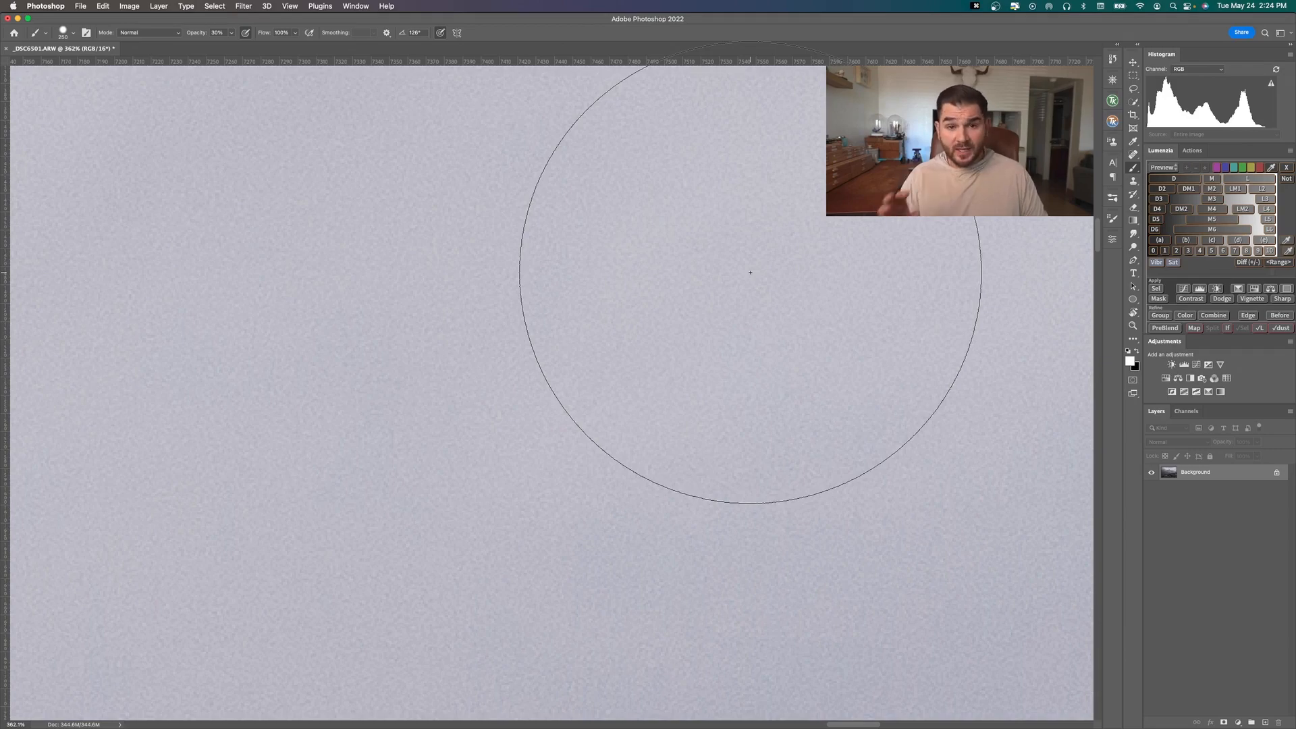
pyautogui.scroll(6, 749, 272)
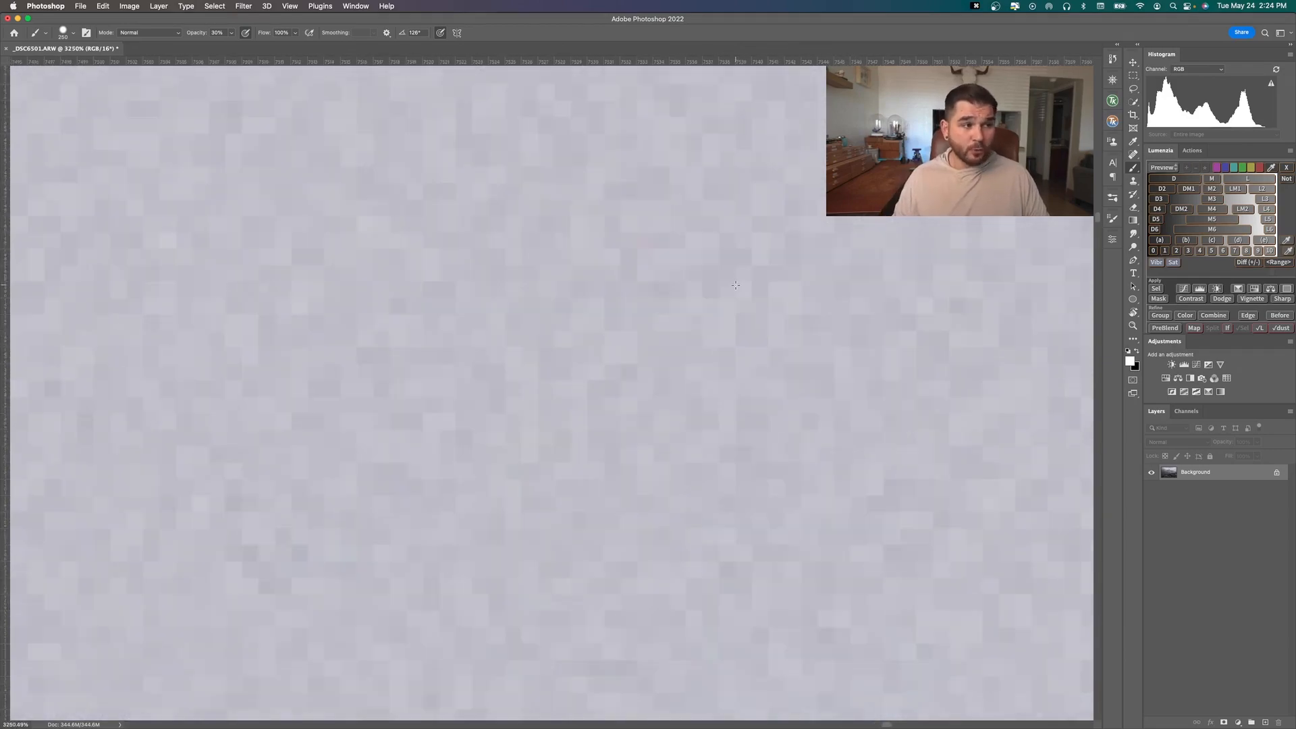
pyautogui.press('l')
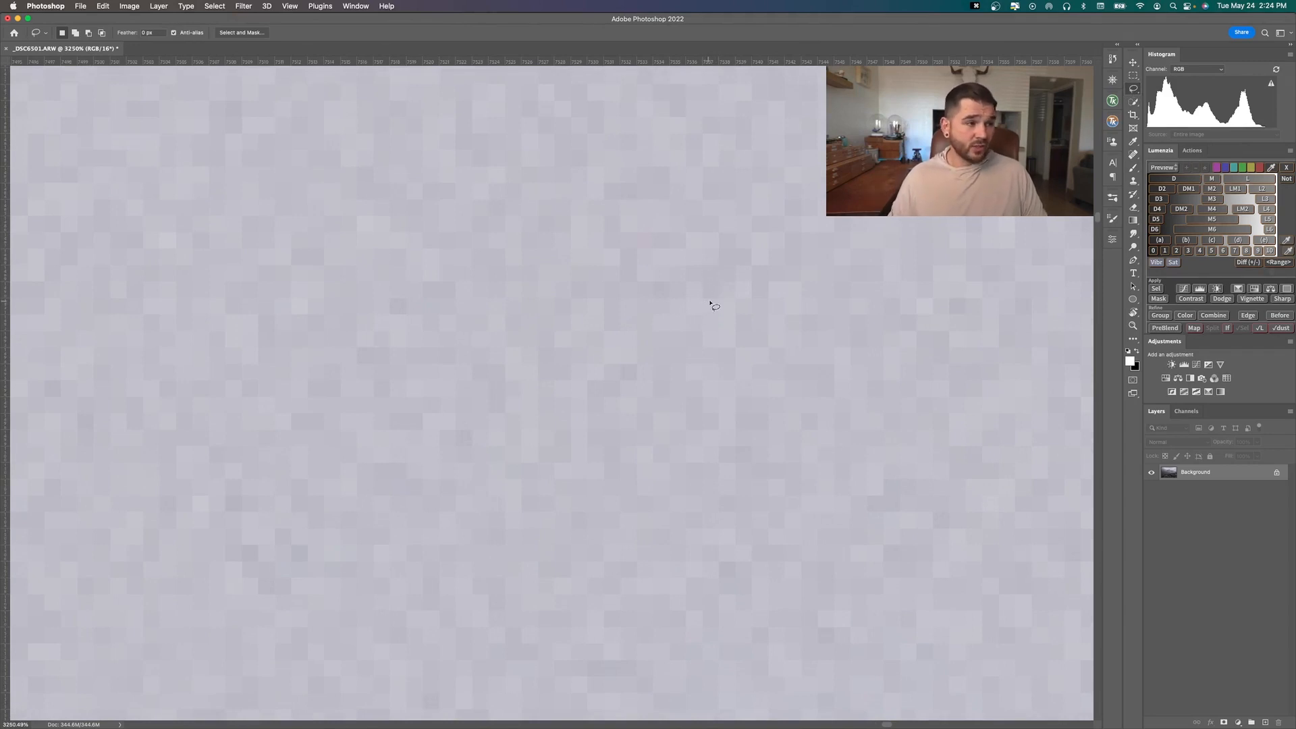
pyautogui.moveTo(710, 303)
pyautogui.mouseDown()
pyautogui.moveTo(565, 273)
pyautogui.moveTo(659, 139)
pyautogui.mouseUp()
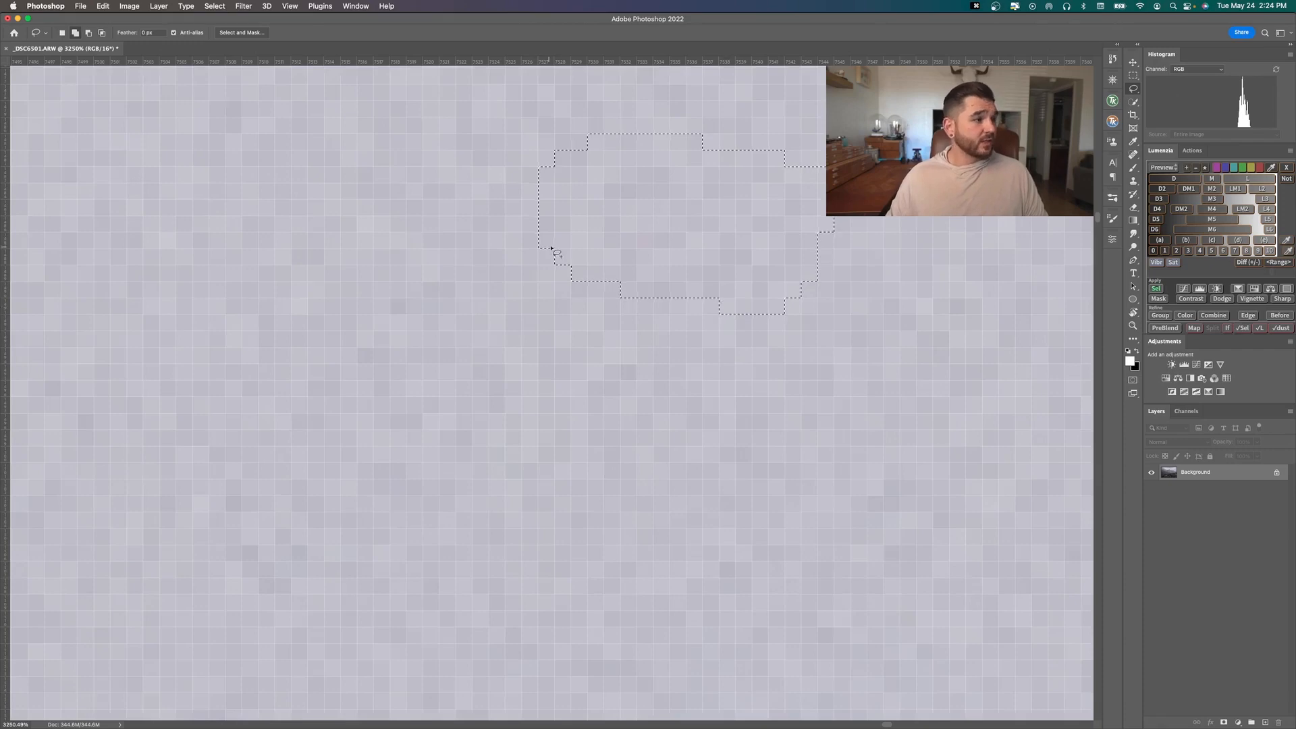
pyautogui.moveTo(639, 268)
pyautogui.mouseDown()
pyautogui.moveTo(605, 286)
pyautogui.moveTo(418, 272)
pyautogui.moveTo(604, 141)
pyautogui.mouseUp()
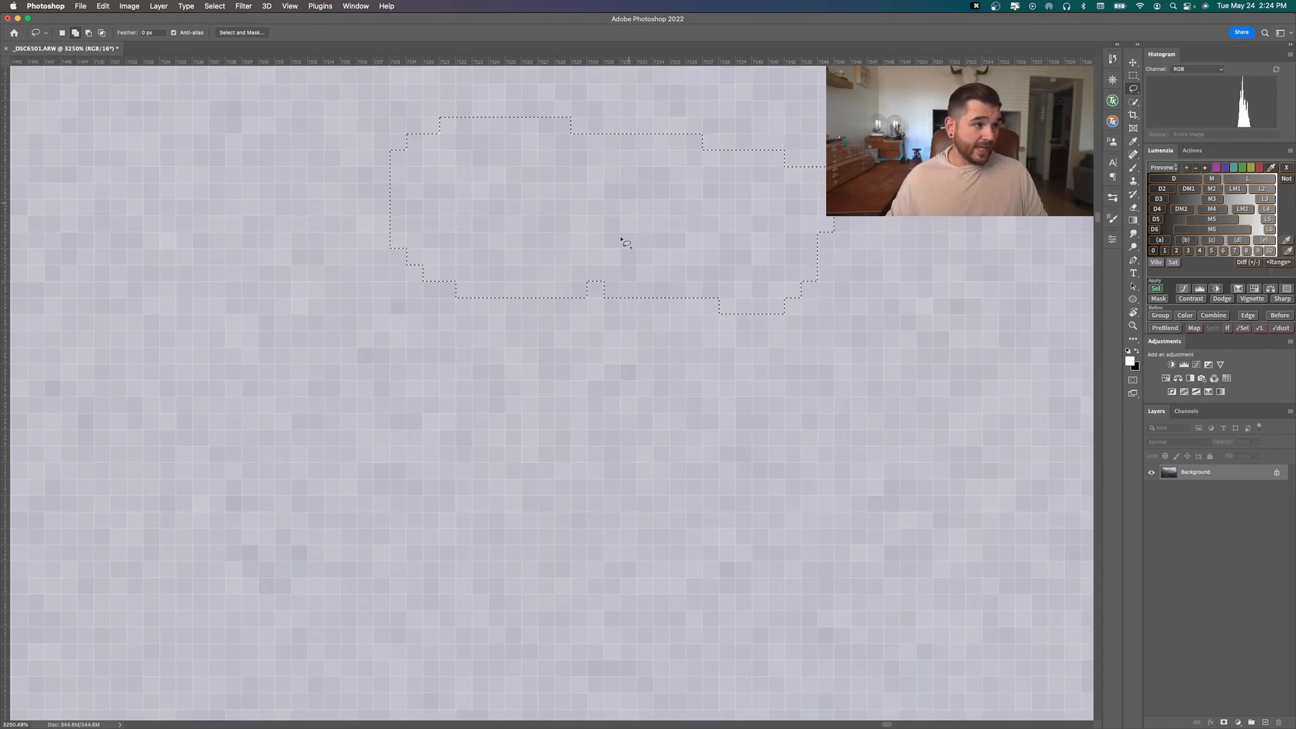
# Lasso the bright sky pixels along the mountain ridge and subtract a bite from the selection's lower right edge
pyautogui.scroll(-20, 462, 298)
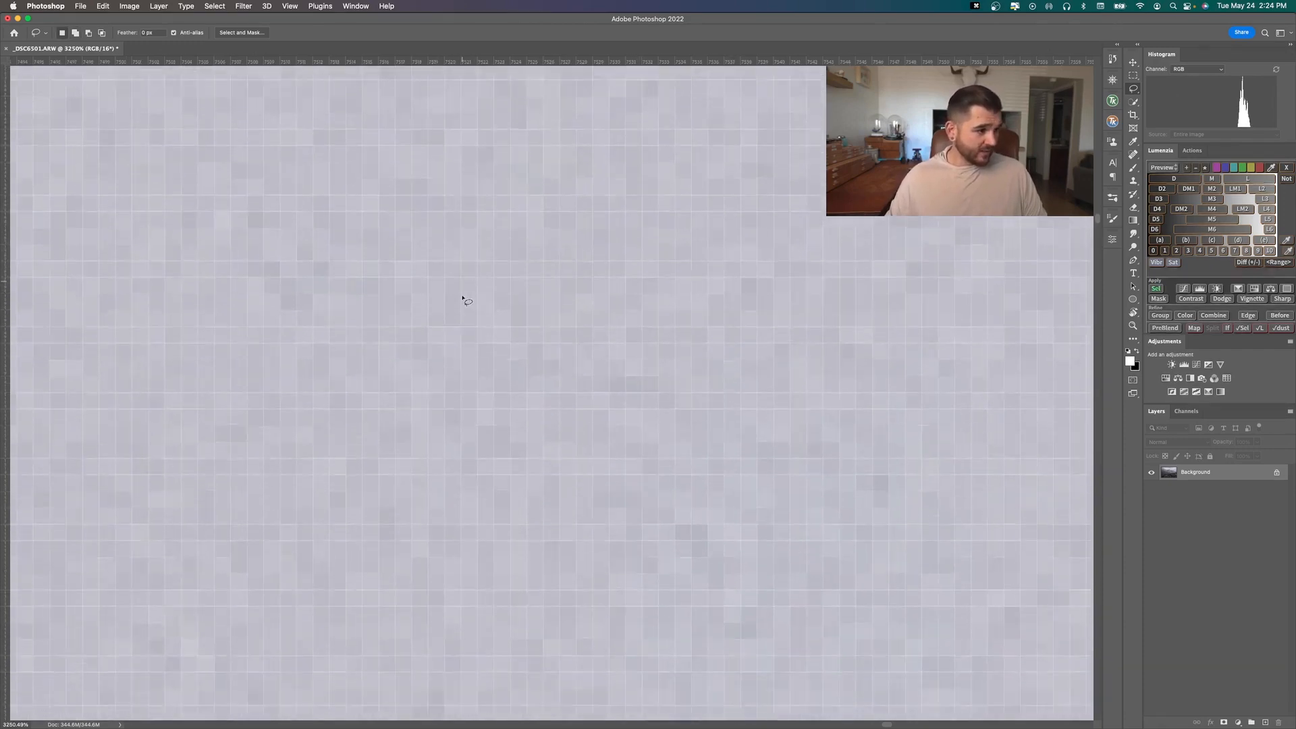
pyautogui.scroll(-15, 500, 288)
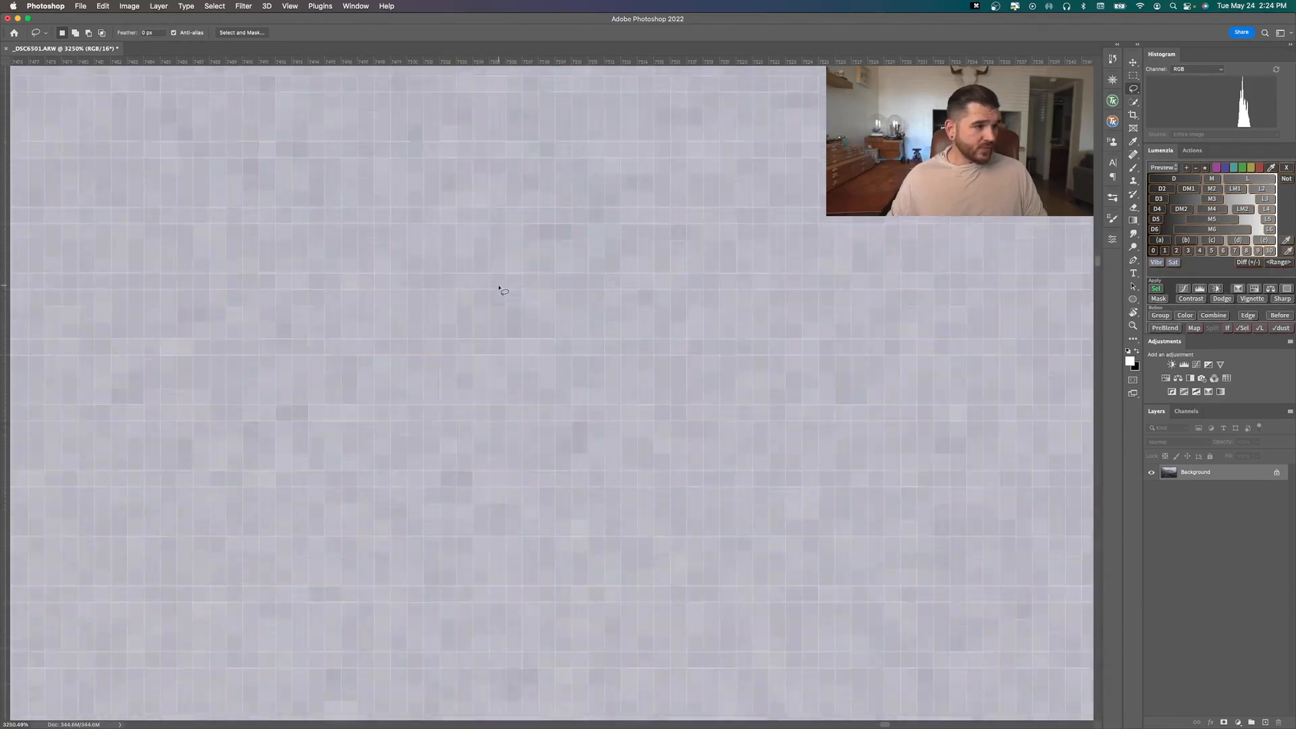
pyautogui.scroll(5, 500, 293)
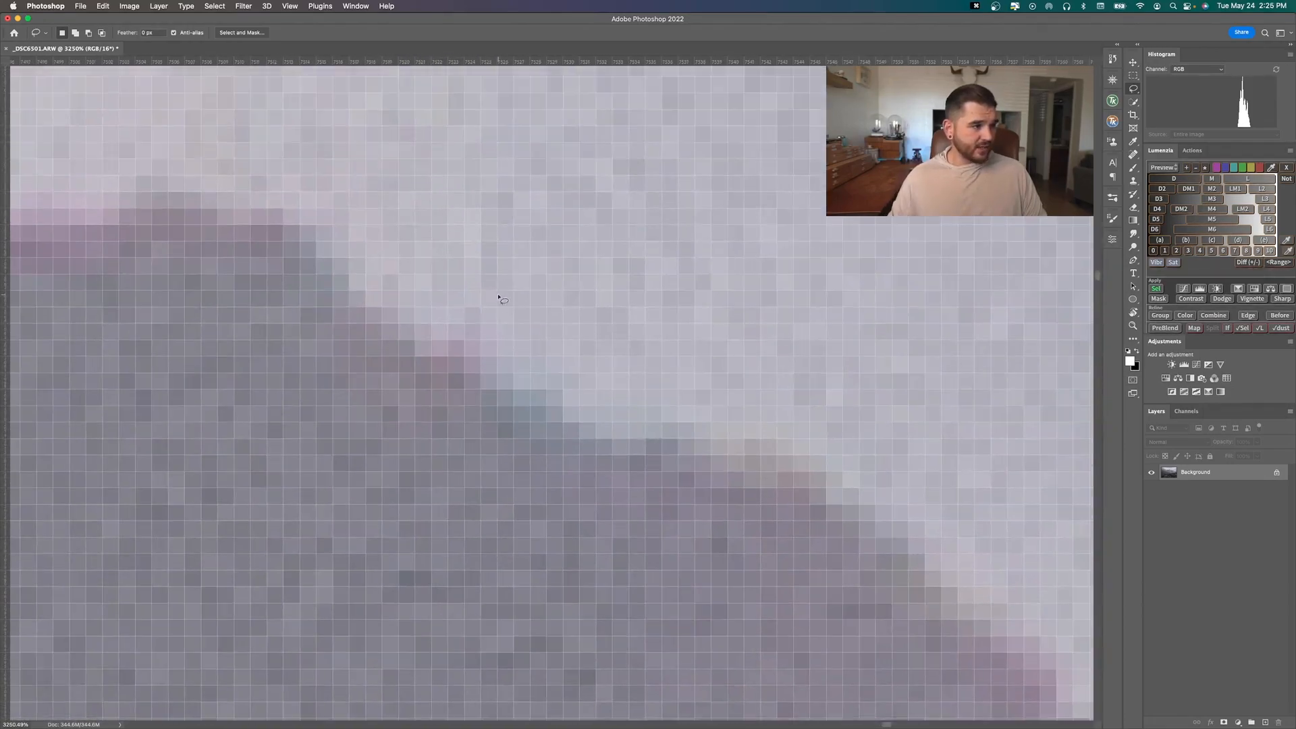
pyautogui.moveTo(548, 417)
pyautogui.mouseDown()
pyautogui.moveTo(385, 270)
pyautogui.moveTo(717, 376)
pyautogui.moveTo(554, 422)
pyautogui.mouseUp()
pyautogui.moveTo(414, 298)
pyautogui.mouseDown()
pyautogui.moveTo(256, 206)
pyautogui.moveTo(231, 127)
pyautogui.moveTo(340, 89)
pyautogui.moveTo(436, 122)
pyautogui.moveTo(493, 225)
pyautogui.moveTo(429, 286)
pyautogui.mouseUp()
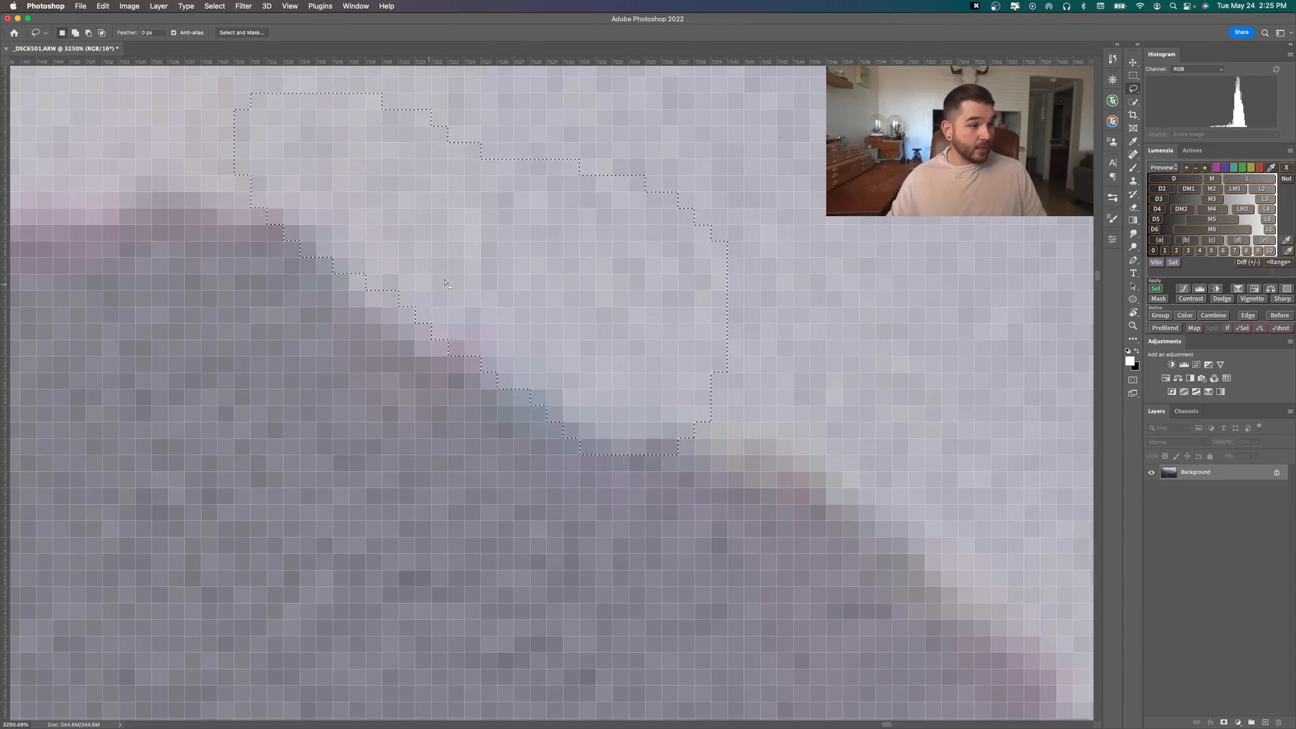
pyautogui.moveTo(797, 294)
pyautogui.mouseDown()
pyautogui.moveTo(695, 315)
pyautogui.moveTo(706, 443)
pyautogui.moveTo(888, 535)
pyautogui.moveTo(798, 295)
pyautogui.mouseUp()
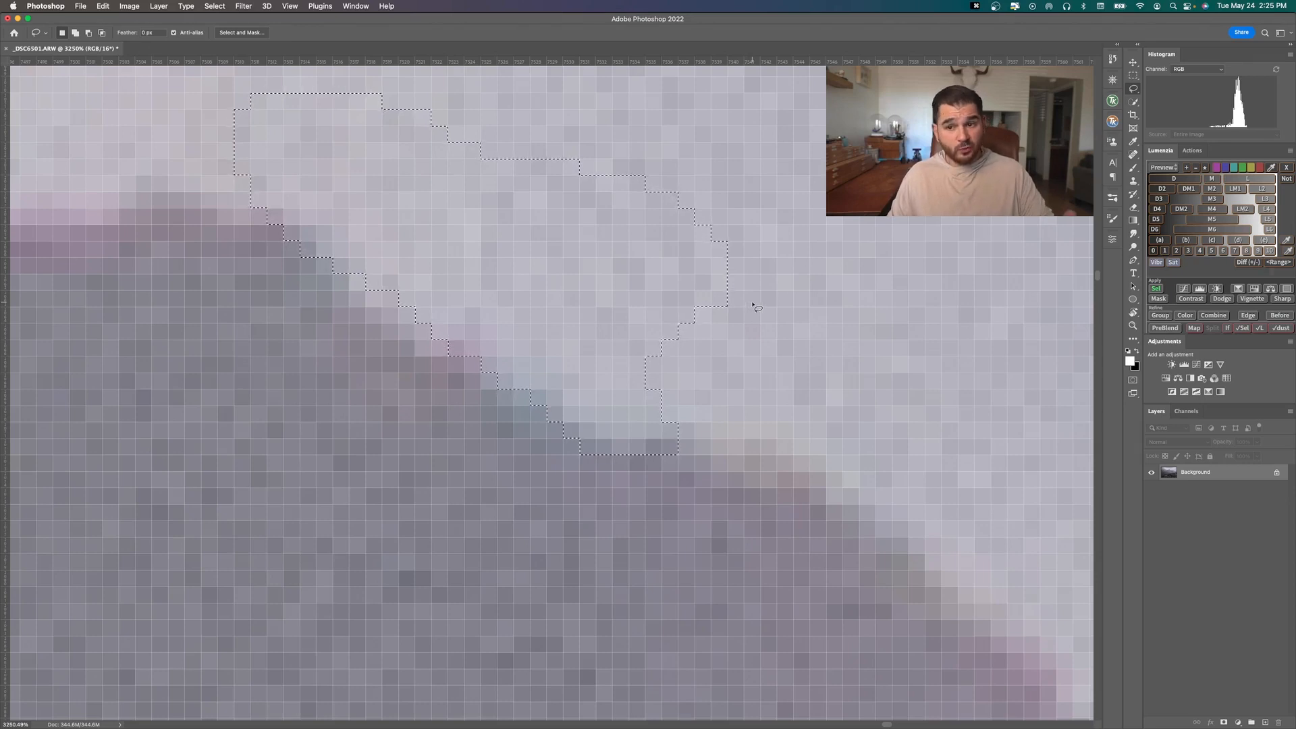
# View the available Marquee tool variants and switch back to the Lasso tool
pyautogui.press('m')
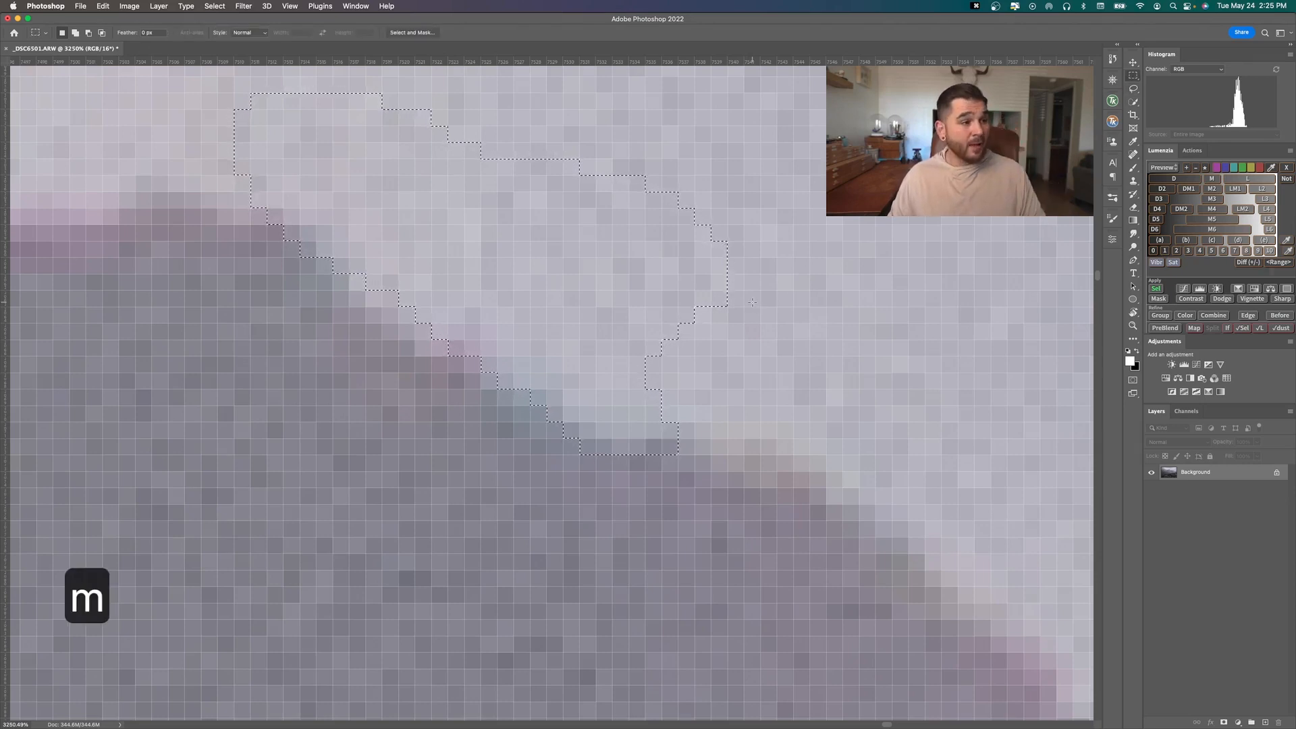
pyautogui.scroll(2, 1095, 75)
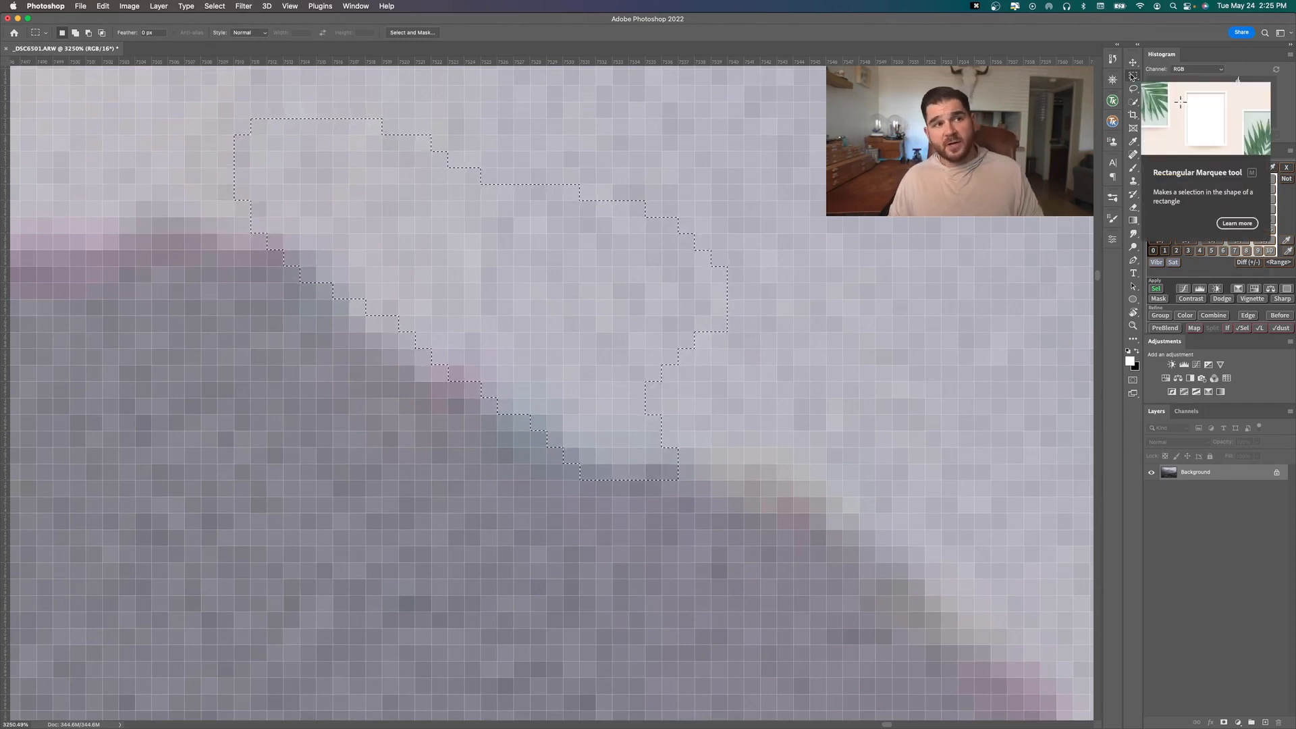
pyautogui.rightClick(1133, 77)
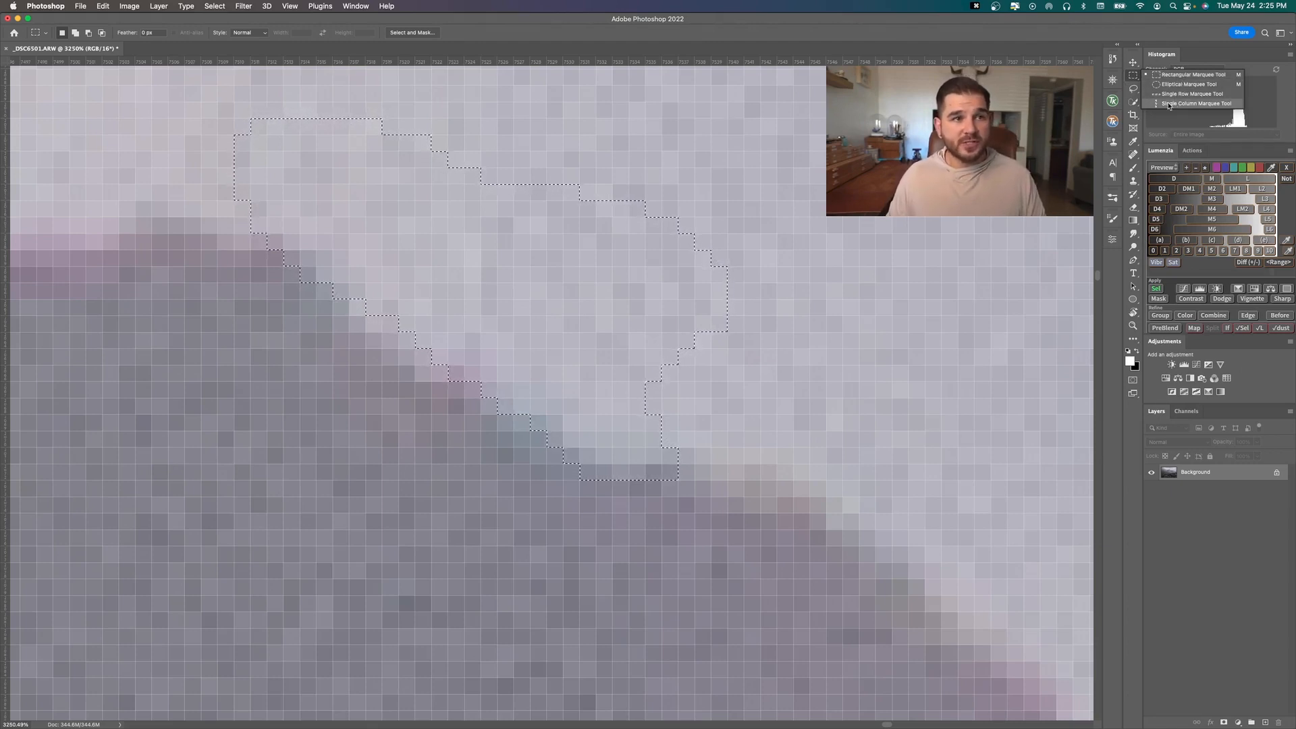
pyautogui.click(1133, 89)
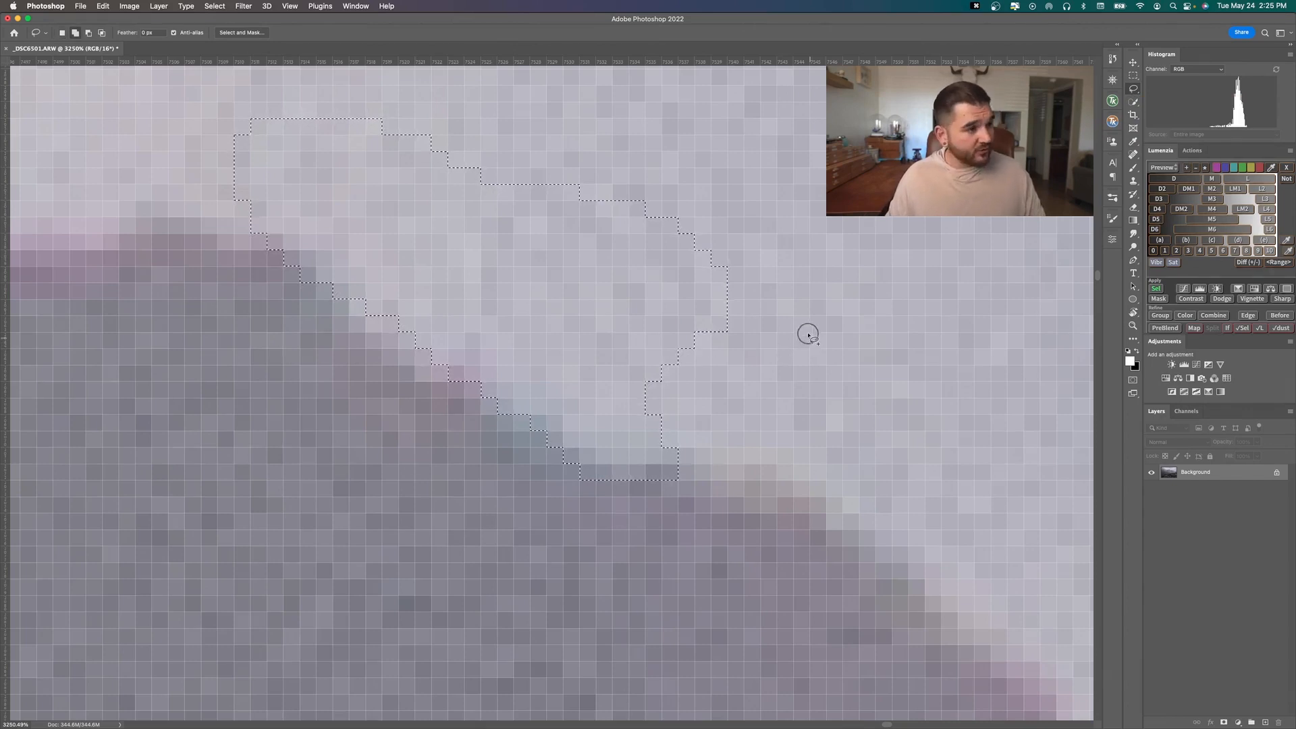
# Extend the lasso selection farther down along the ridge and subtract a piece from its lower right end
pyautogui.moveTo(809, 334)
pyautogui.mouseDown()
pyautogui.moveTo(634, 429)
pyautogui.moveTo(773, 468)
pyautogui.moveTo(882, 525)
pyautogui.mouseUp()
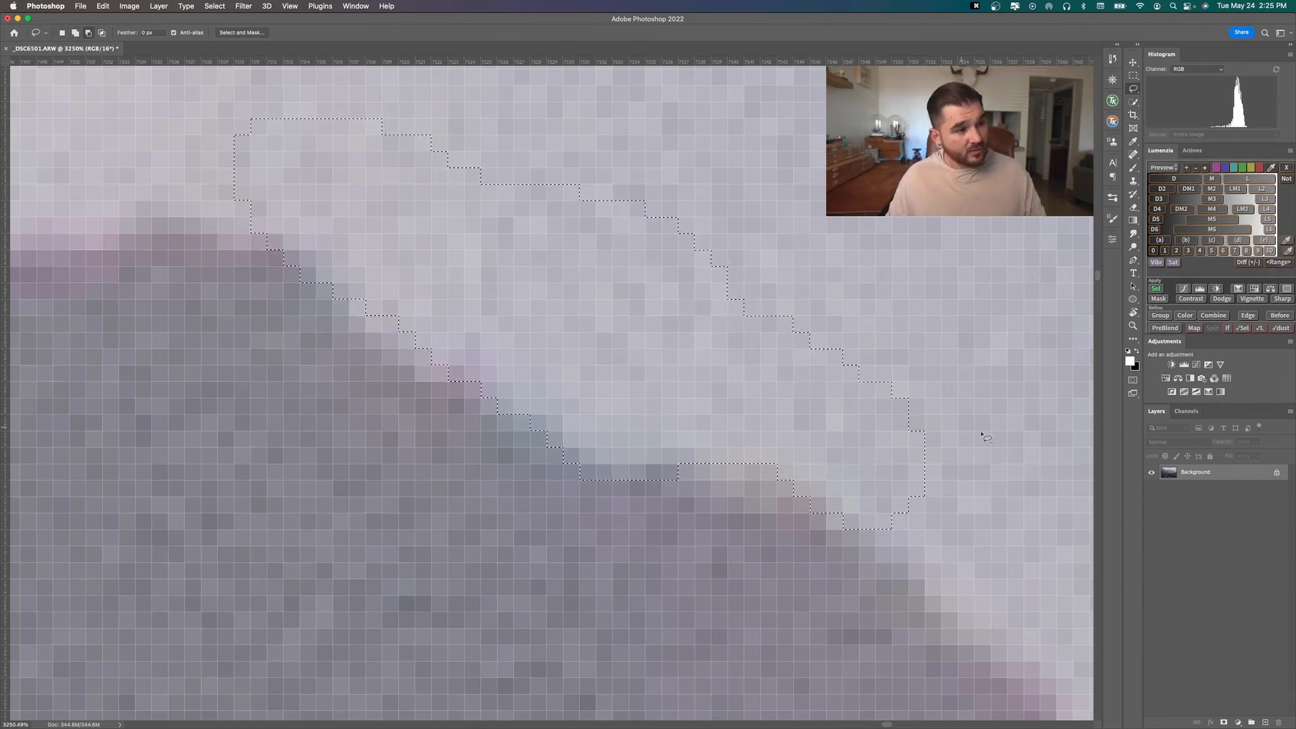
pyautogui.moveTo(992, 484)
pyautogui.mouseDown()
pyautogui.moveTo(951, 449)
pyautogui.moveTo(856, 529)
pyautogui.moveTo(1050, 529)
pyautogui.moveTo(1026, 492)
pyautogui.mouseUp()
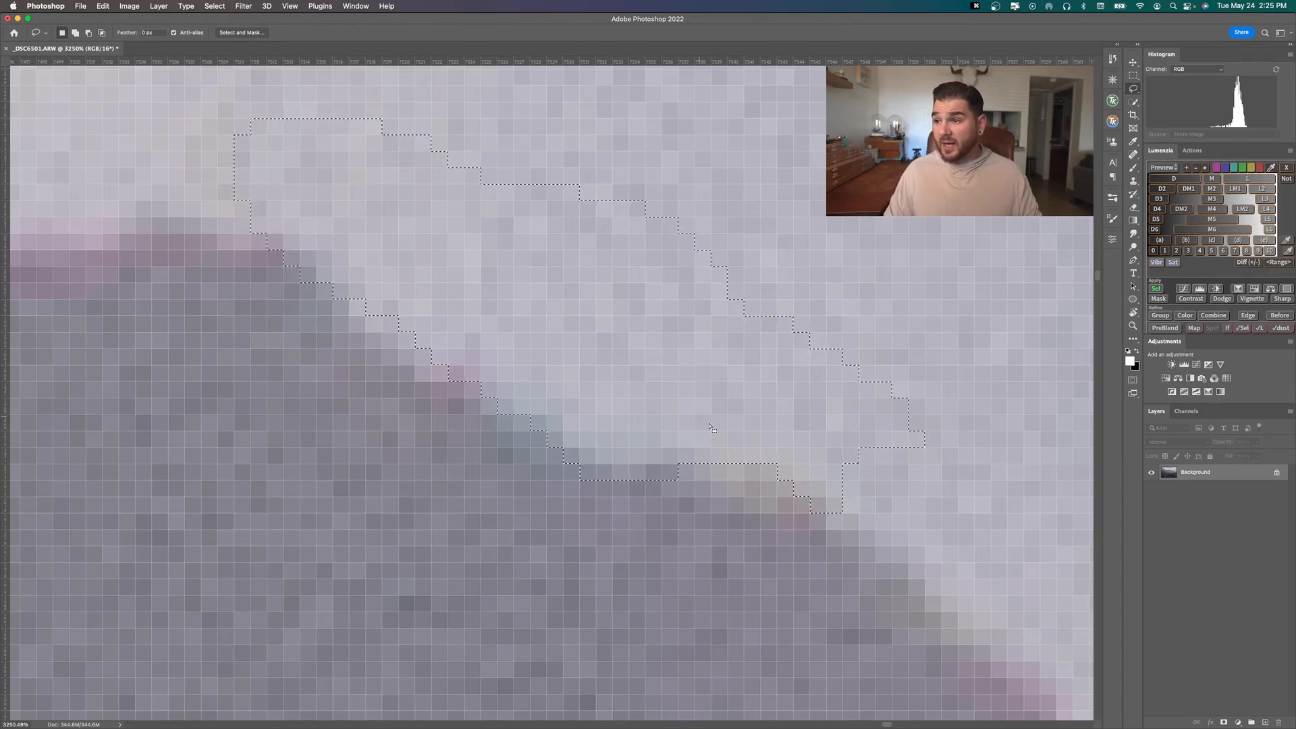
pyautogui.press('alt')
pyautogui.scroll(-10, 456, 236)
pyautogui.scroll(5, 457, 236)
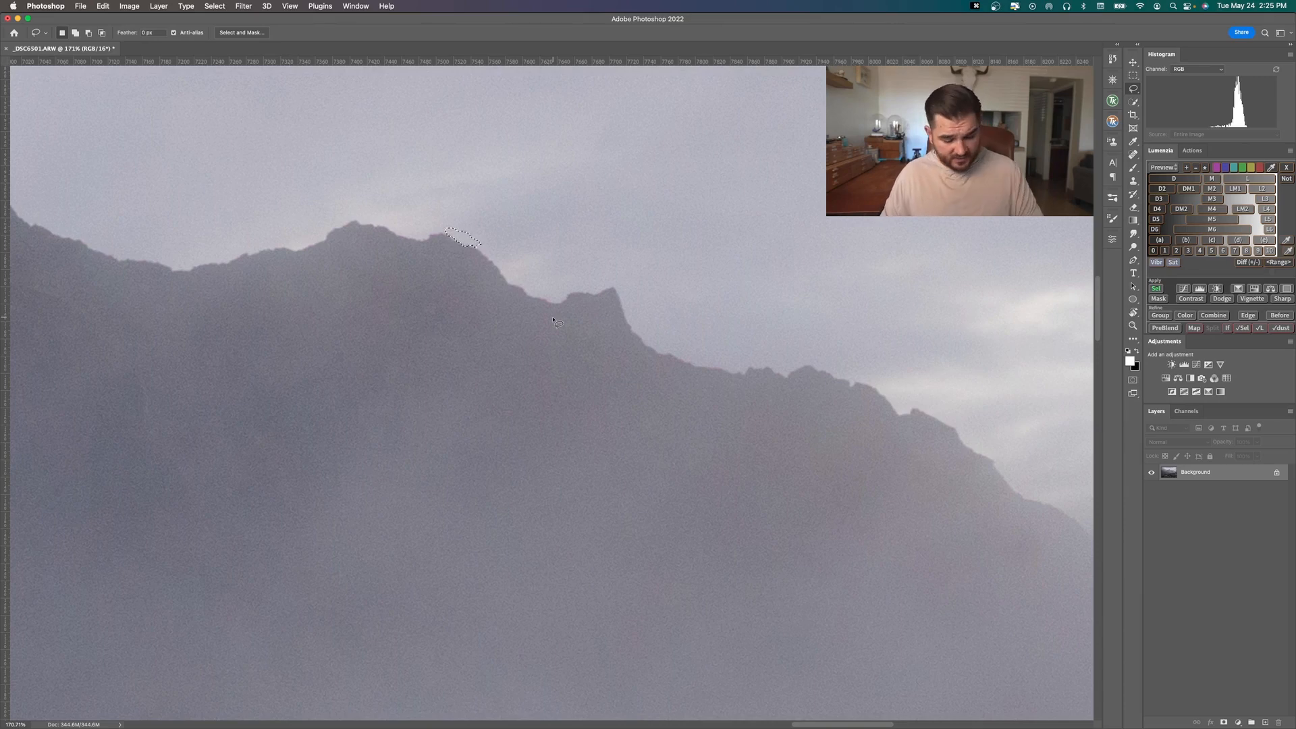
# Deselect the sky patch, switch to the Brush tool and reduce the brush size to 150 px
pyautogui.press('super+d')
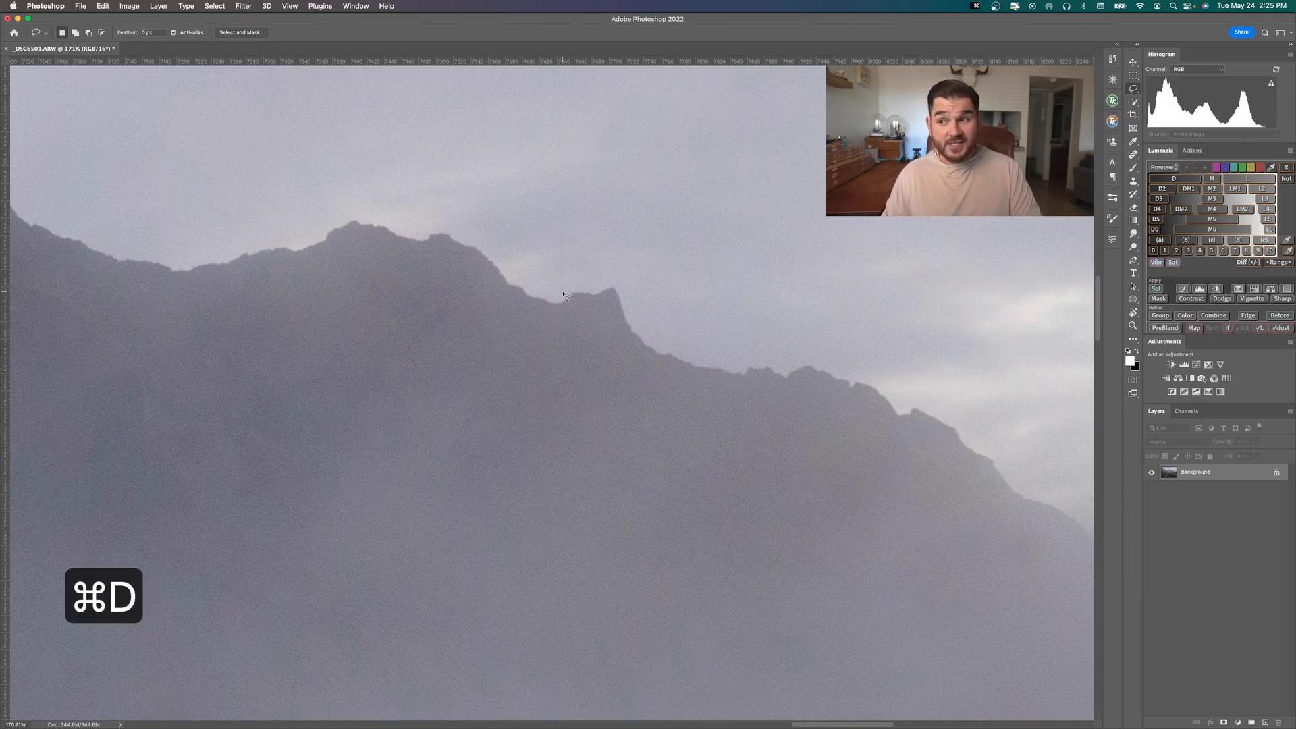
pyautogui.press(']')
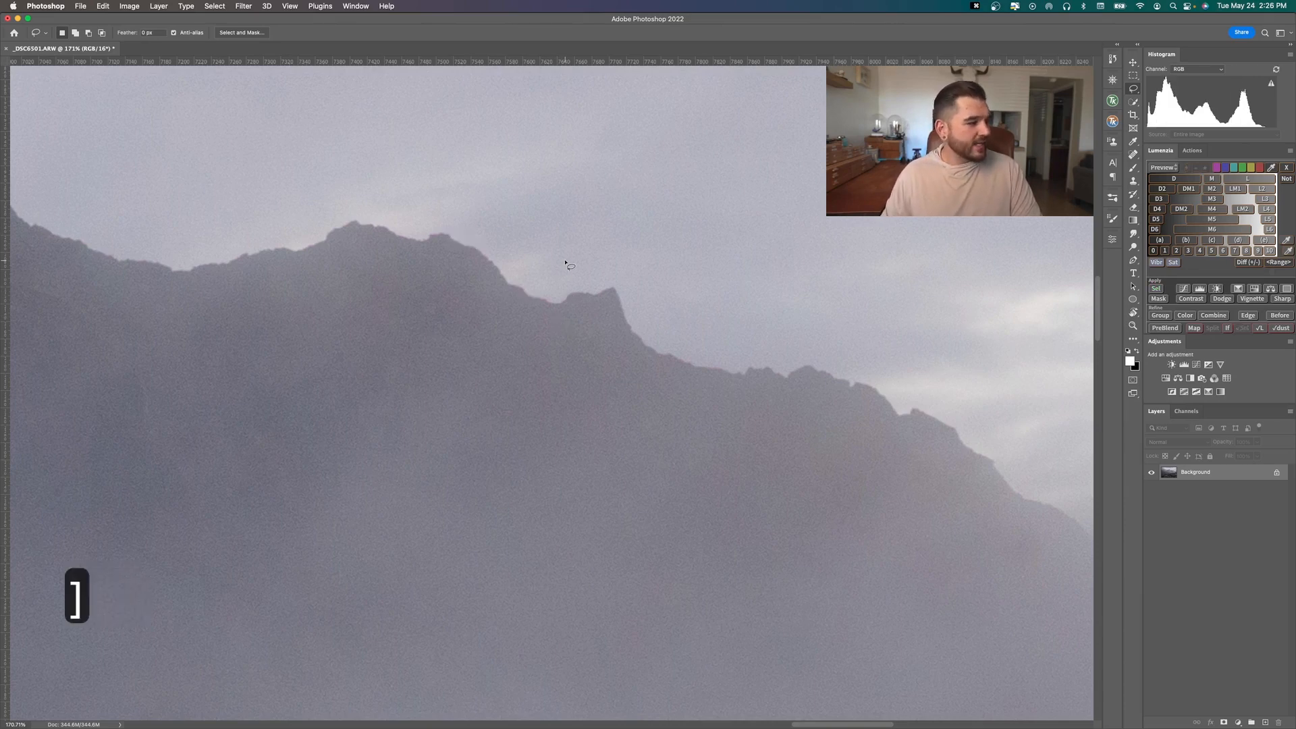
pyautogui.press('[')
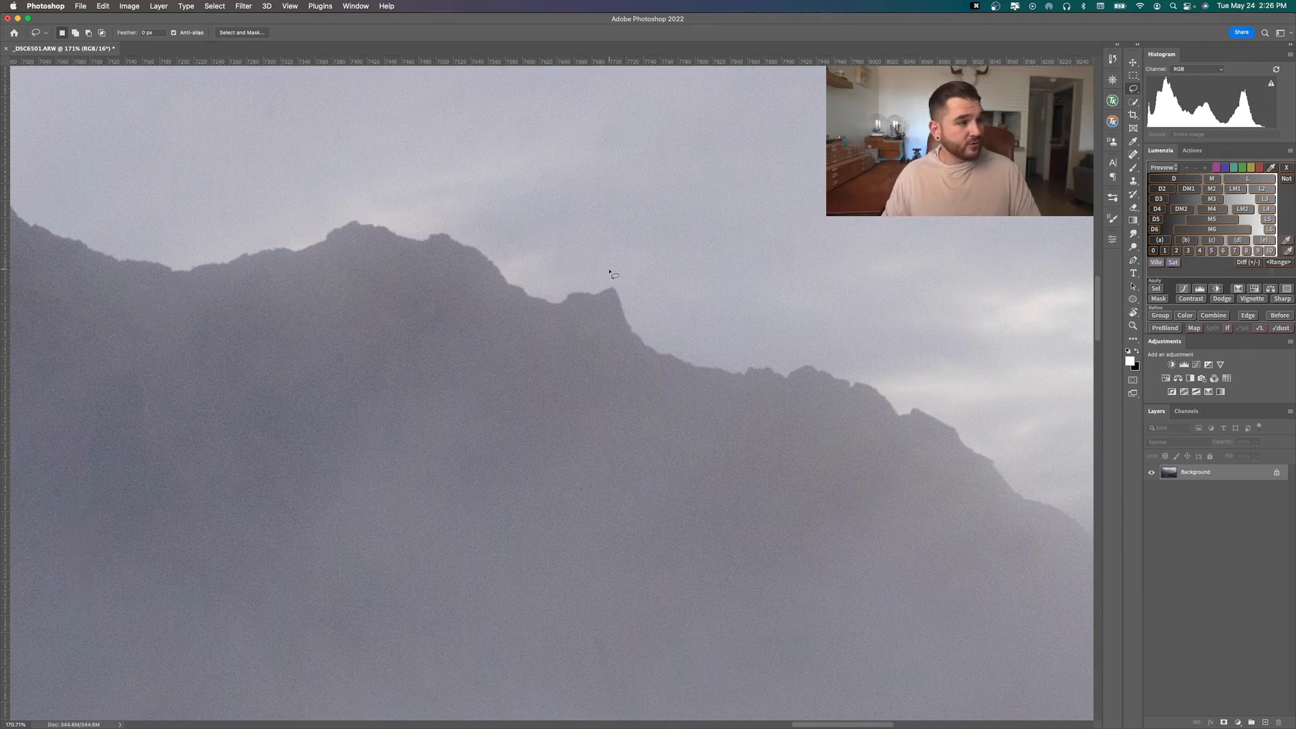
pyautogui.press('b')
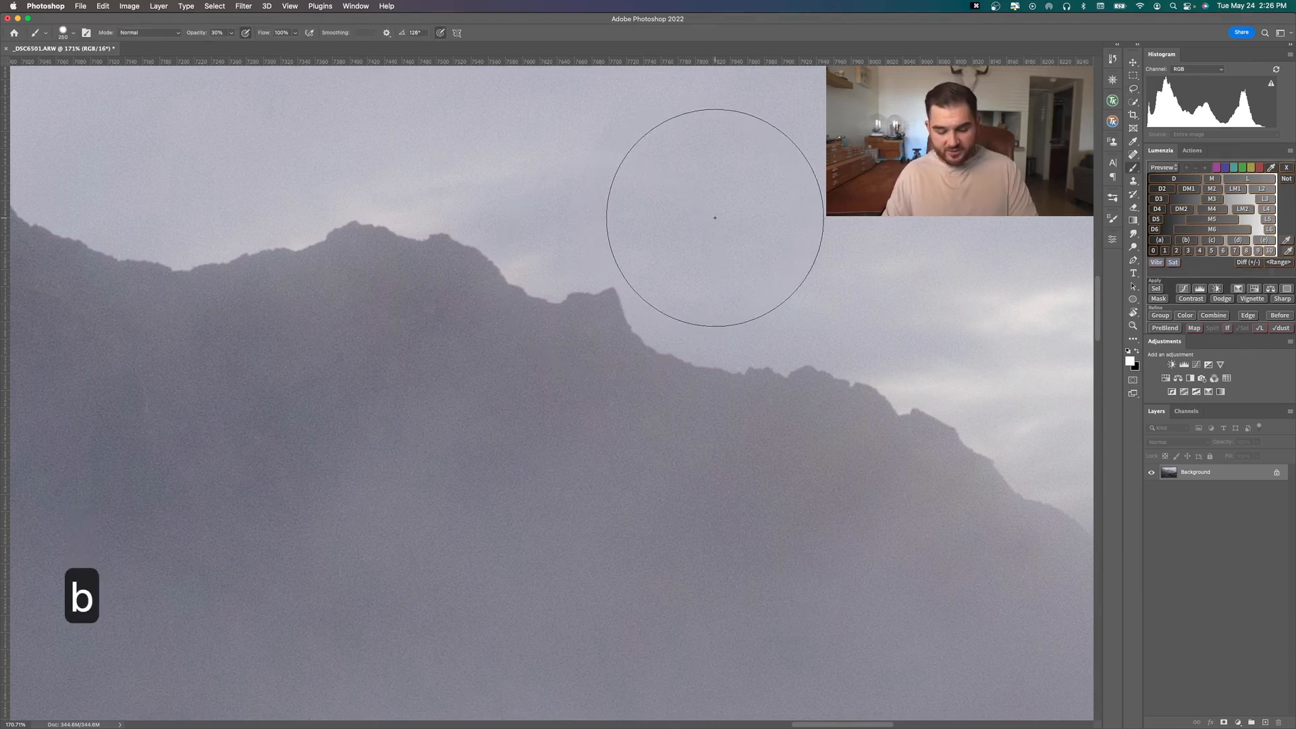
pyautogui.press('[')
pyautogui.press('[')
pyautogui.press('[')
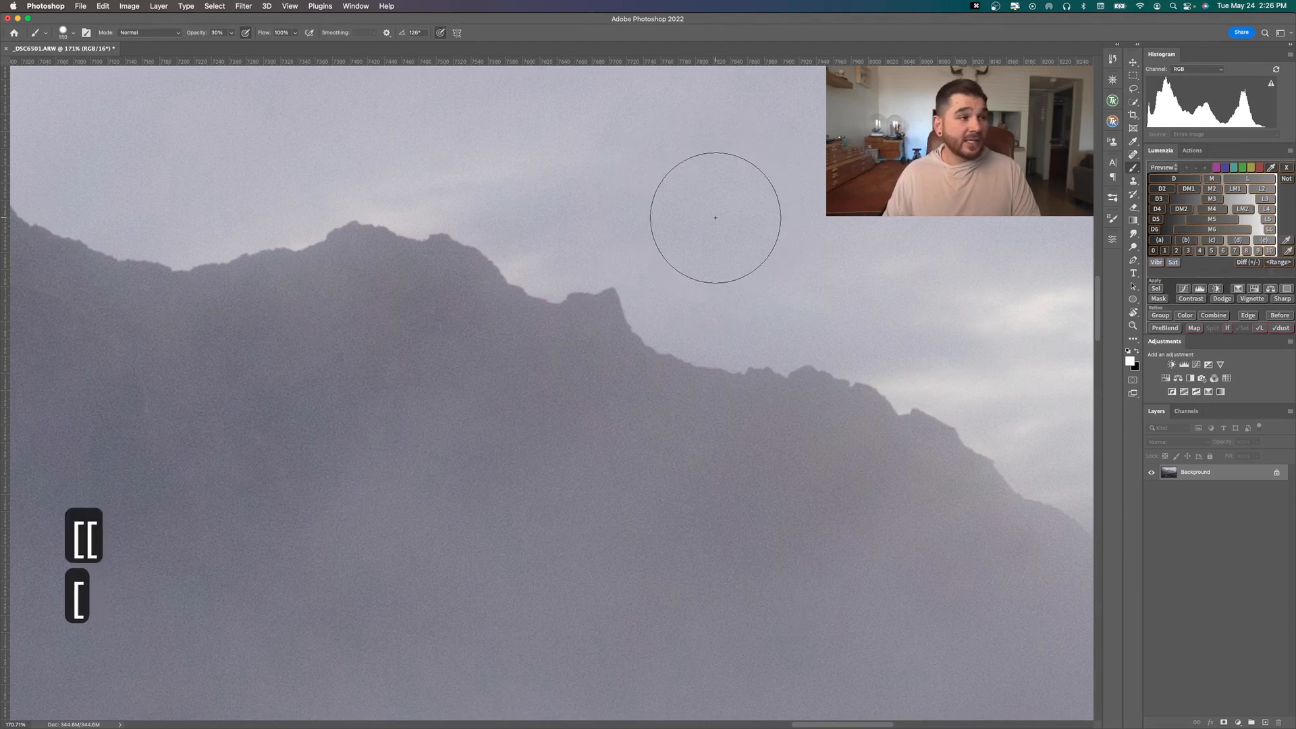
# Enlarge the brush beyond its current size and bring it back down to 200 px
pyautogui.press(']')
pyautogui.press(']')
pyautogui.press(']')
pyautogui.press(']')
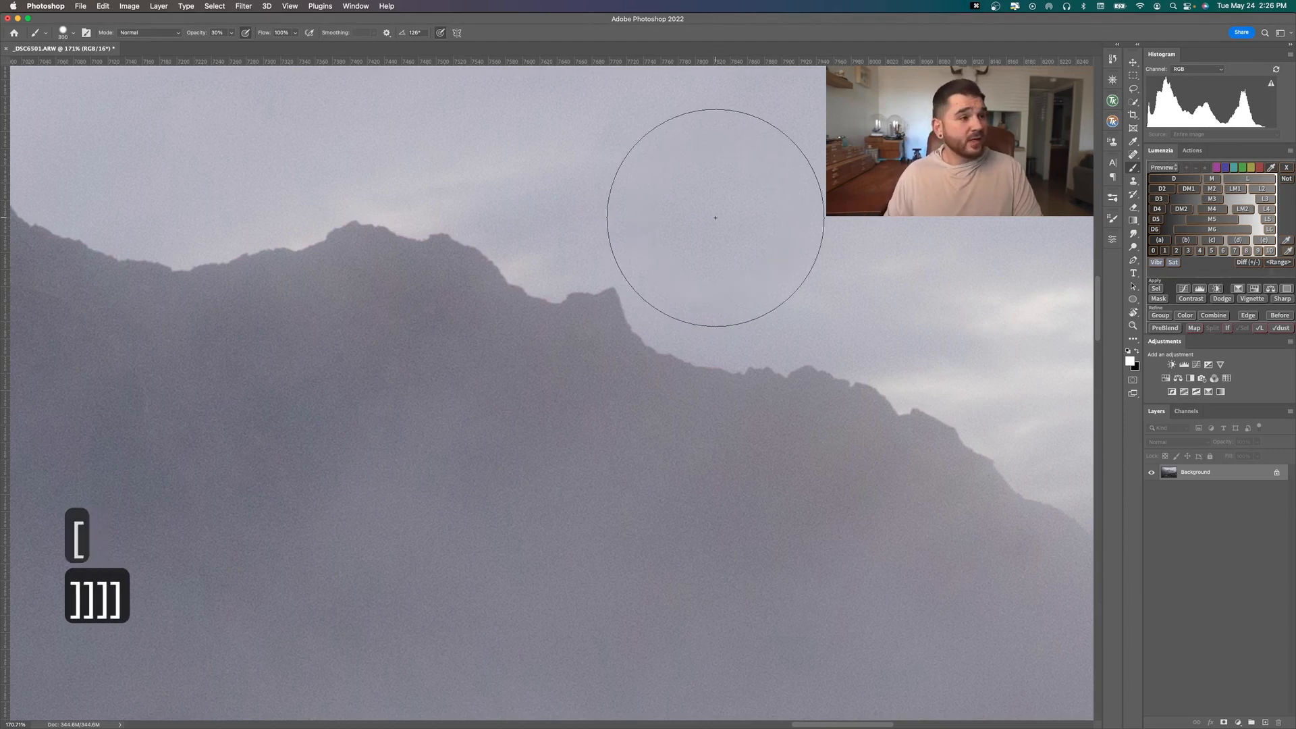
pyautogui.press('[')
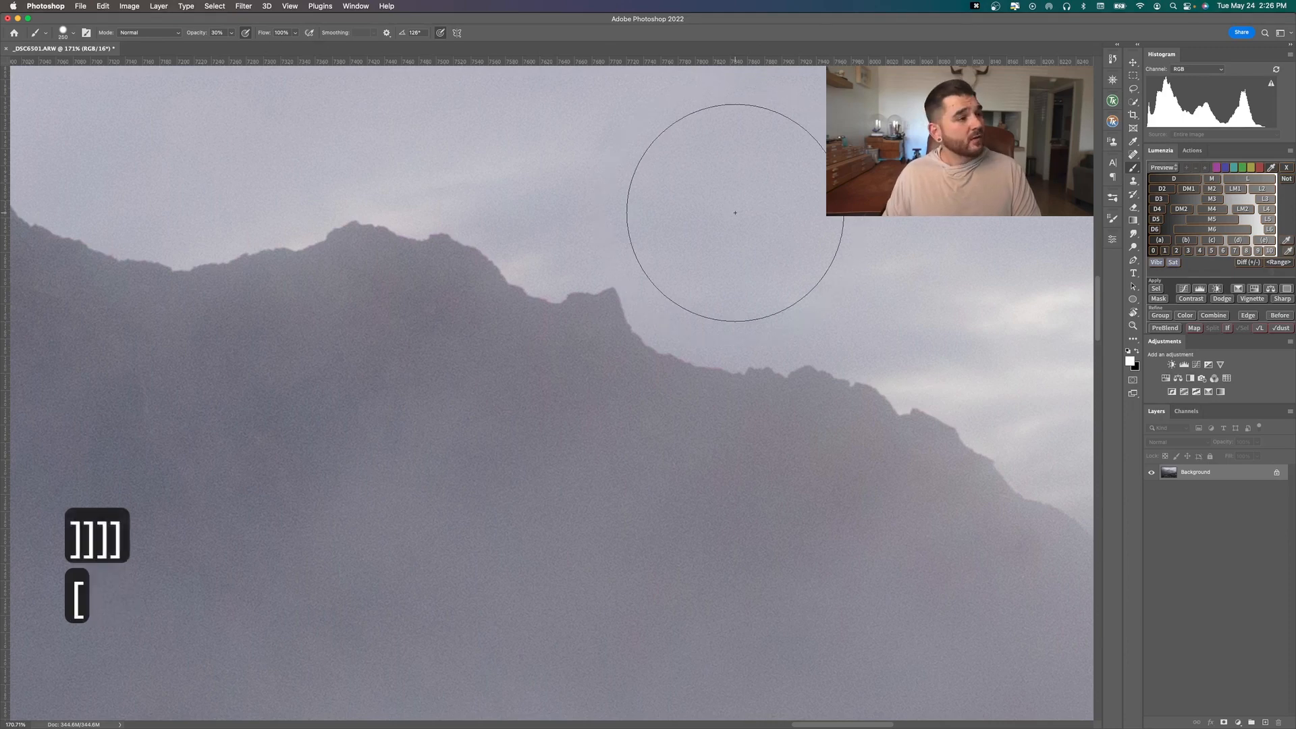
pyautogui.press('[')
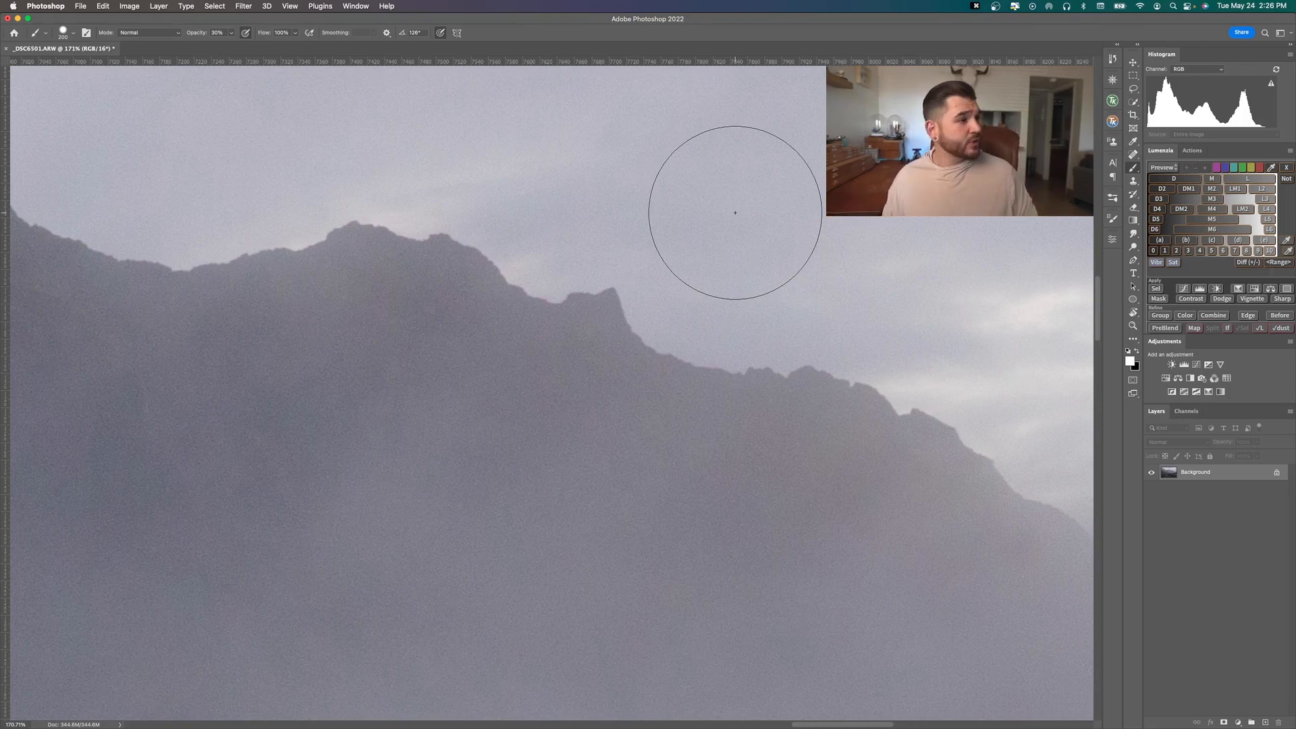
# Shrink the brush to 150 px and enlarge it again to 200 px
pyautogui.scroll(-5, 735, 213)
pyautogui.scroll(4, 735, 213)
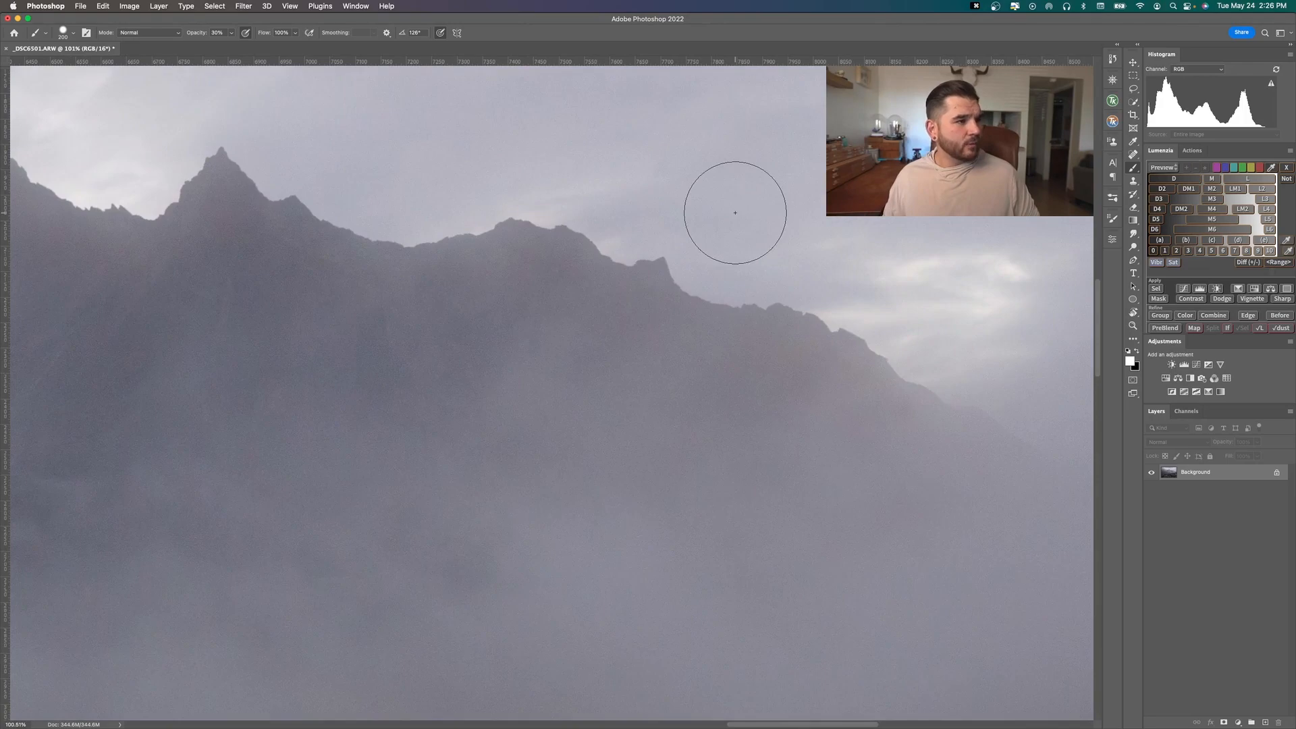
pyautogui.scroll(-3, 735, 213)
pyautogui.scroll(5, 735, 213)
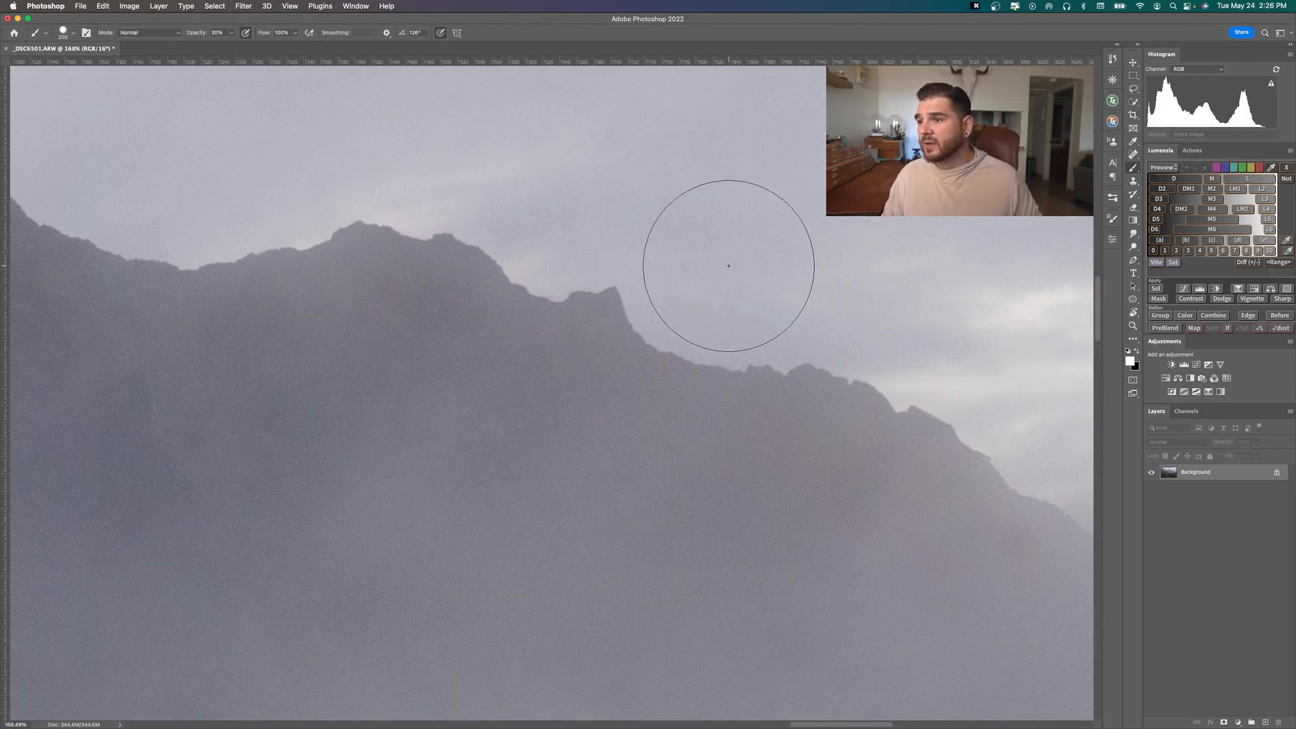
pyautogui.press('[')
pyautogui.press('[')
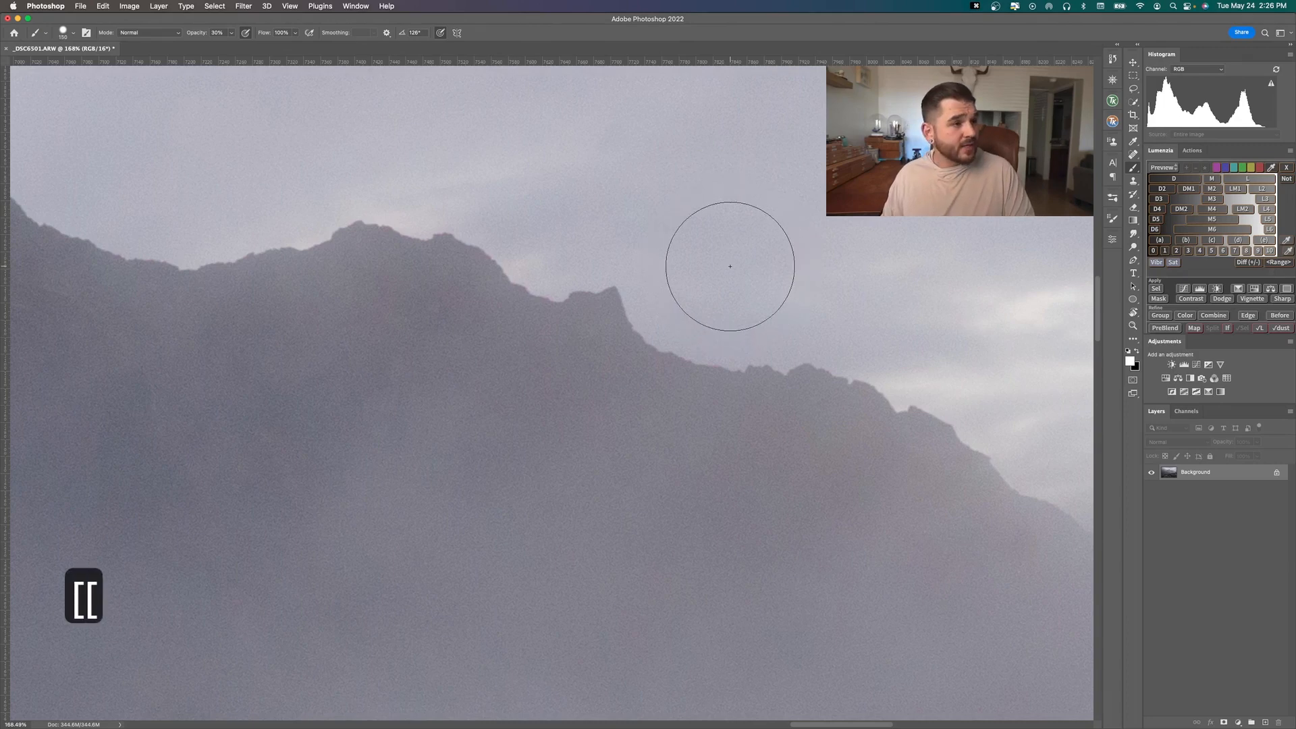
pyautogui.press(']')
pyautogui.press(']')
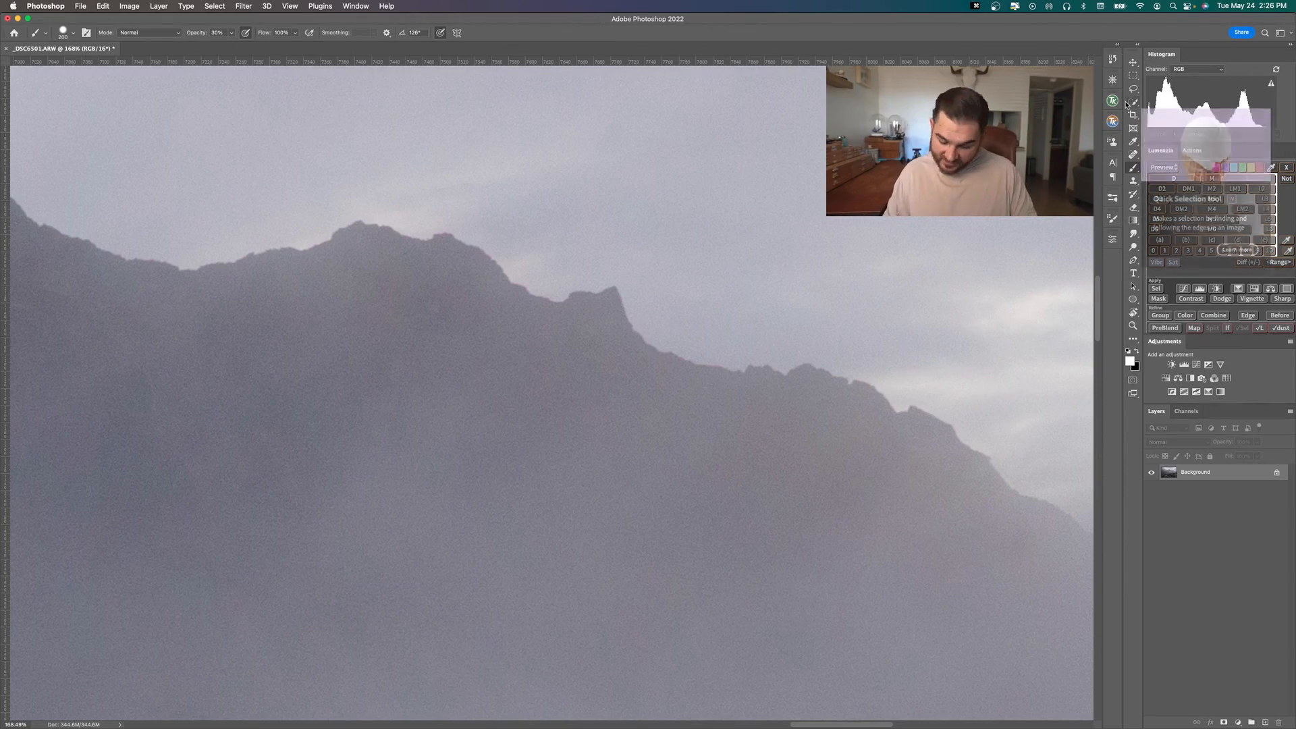
# Lasso a large rounded area of sky overlapping the ridge and add a Vibrance adjustment layer masked to it
pyautogui.press('l')
pyautogui.moveTo(754, 211)
pyautogui.mouseDown()
pyautogui.moveTo(598, 290)
pyautogui.moveTo(610, 196)
pyautogui.mouseUp()
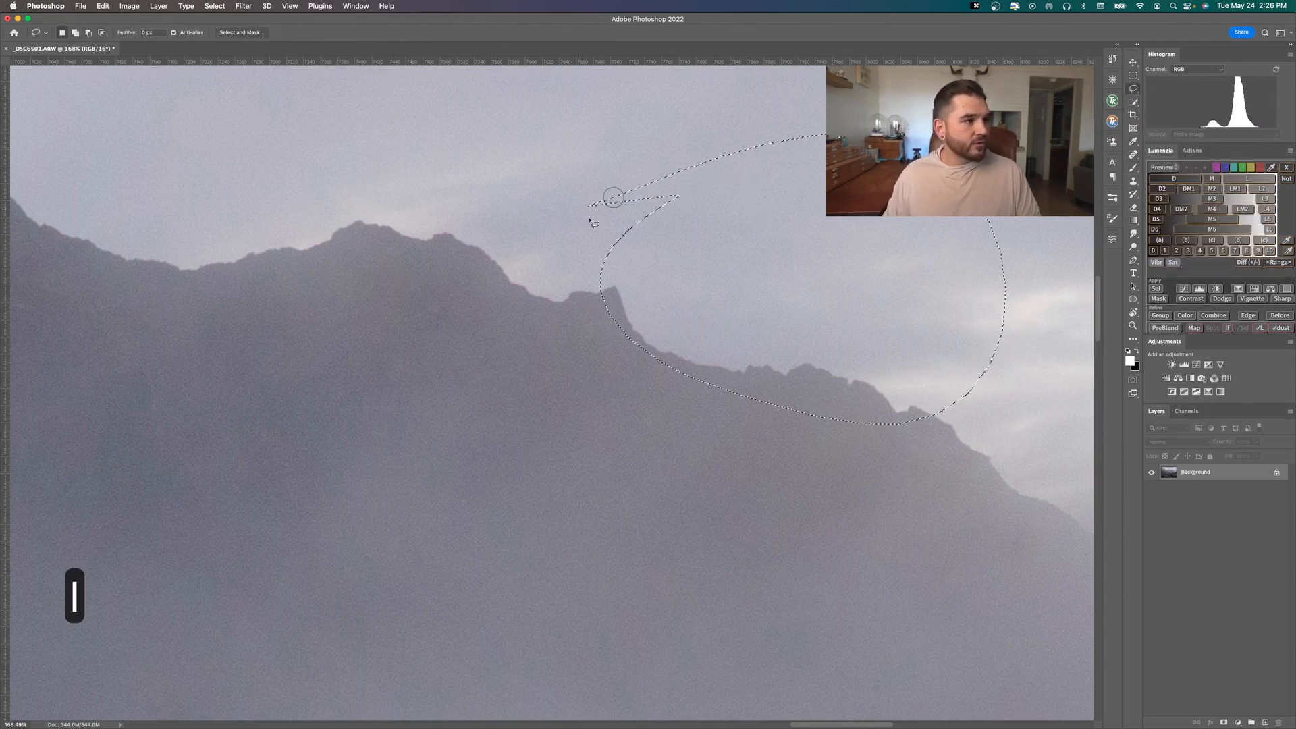
pyautogui.click(1238, 722)
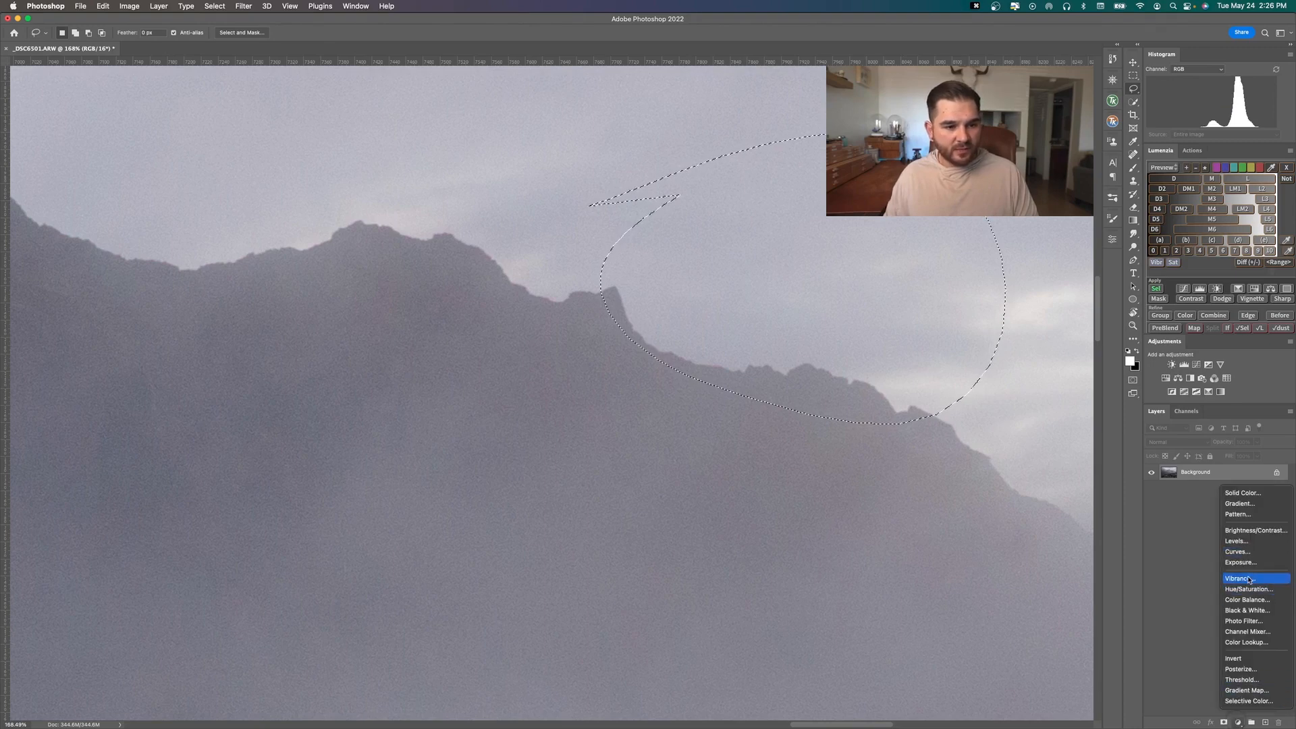
pyautogui.click(1240, 578)
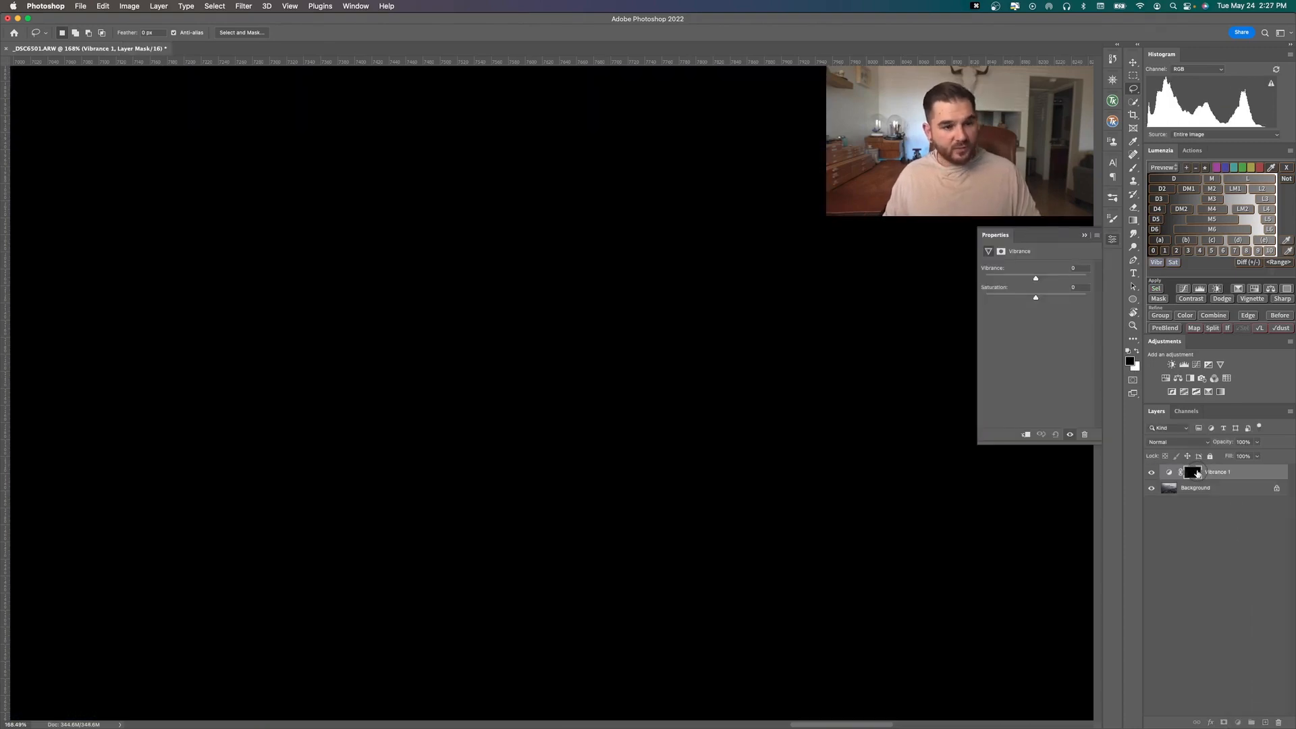
# View the Vibrance layer's mask on its own in black and white, toggling back to the photo once
pyautogui.keyDown('alt'); pyautogui.click(1194, 474); pyautogui.keyUp('alt')
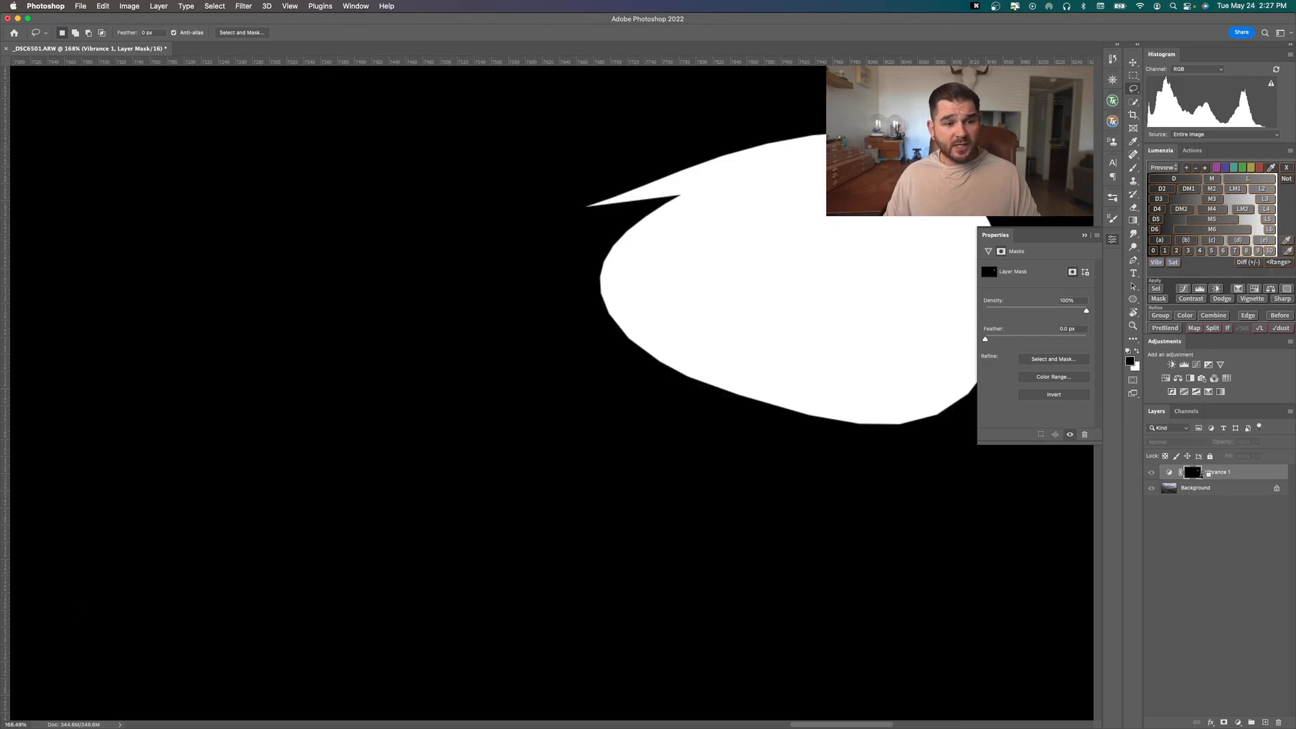
pyautogui.keyDown('alt'); pyautogui.click(1192, 474); pyautogui.keyUp('alt')
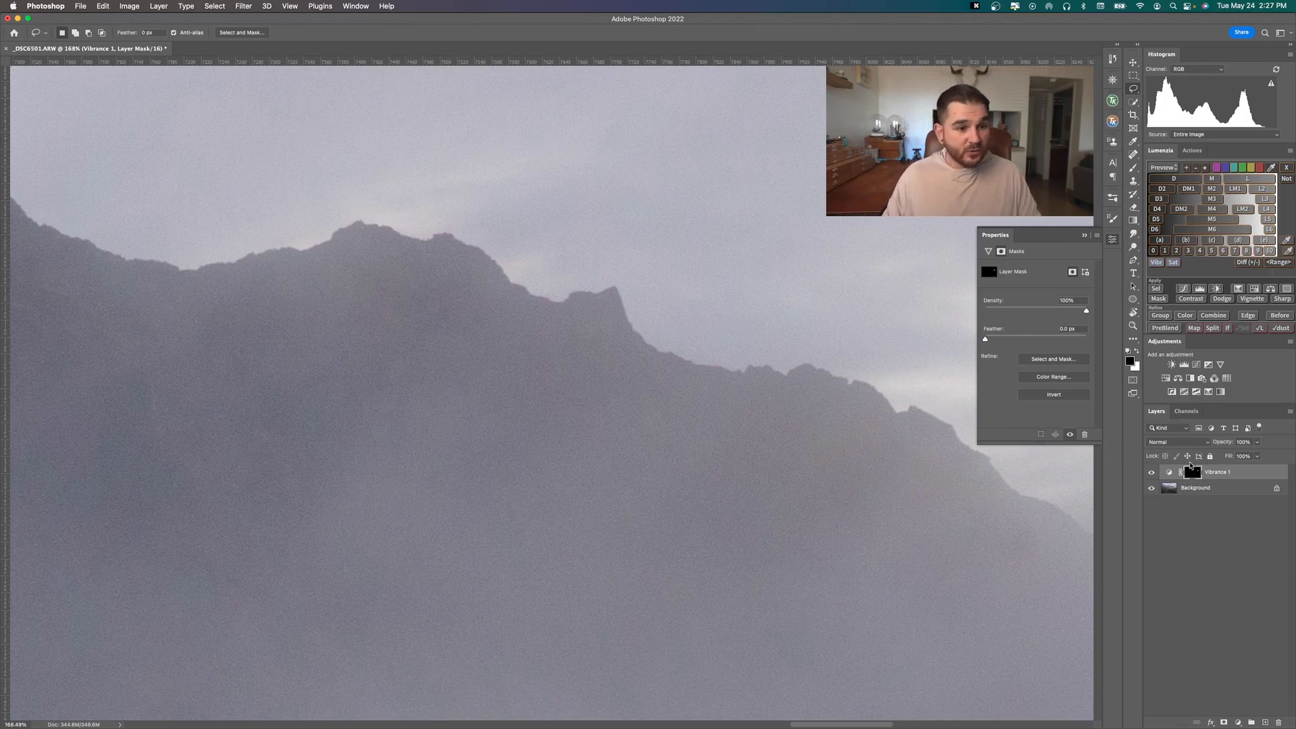
pyautogui.keyDown('alt'); pyautogui.click(1193, 473); pyautogui.keyUp('alt')
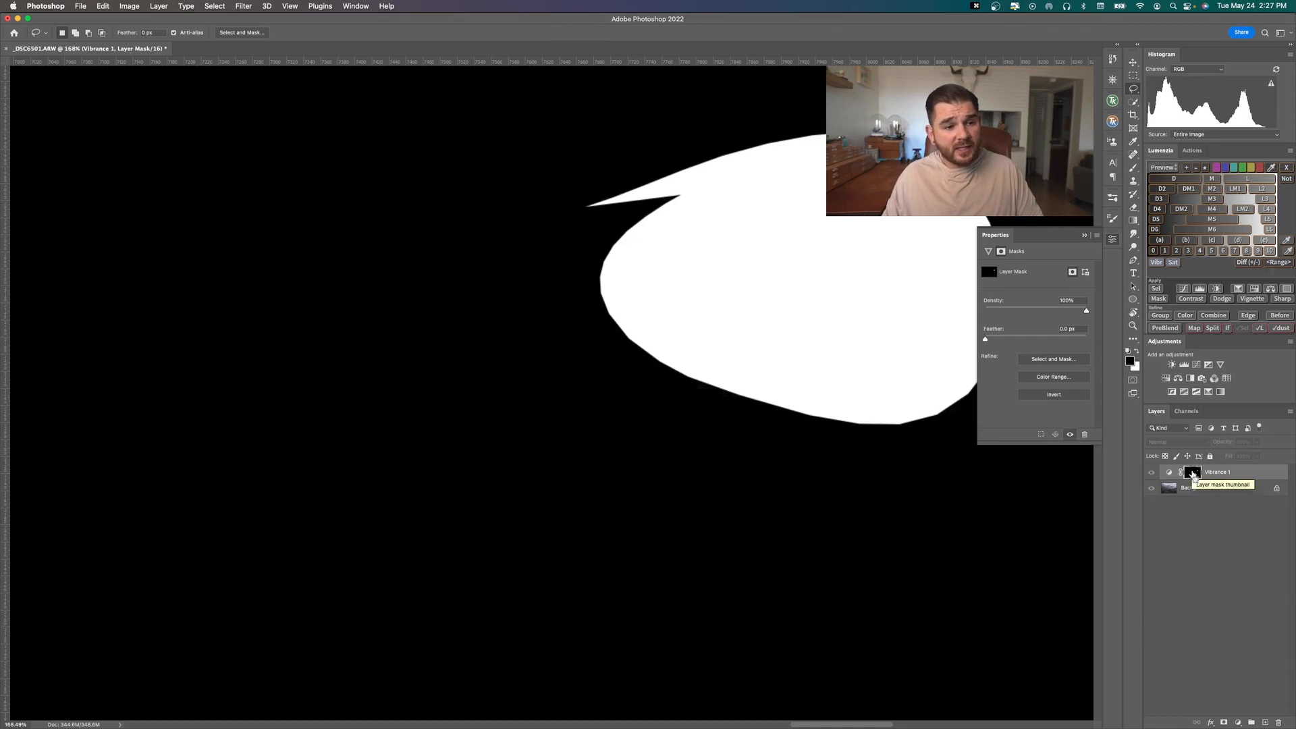
# Load the Vibrance mask as a selection and deselect it, and check the document's channel list
pyautogui.keyDown('super'); pyautogui.click(1193, 474); pyautogui.keyUp('super')
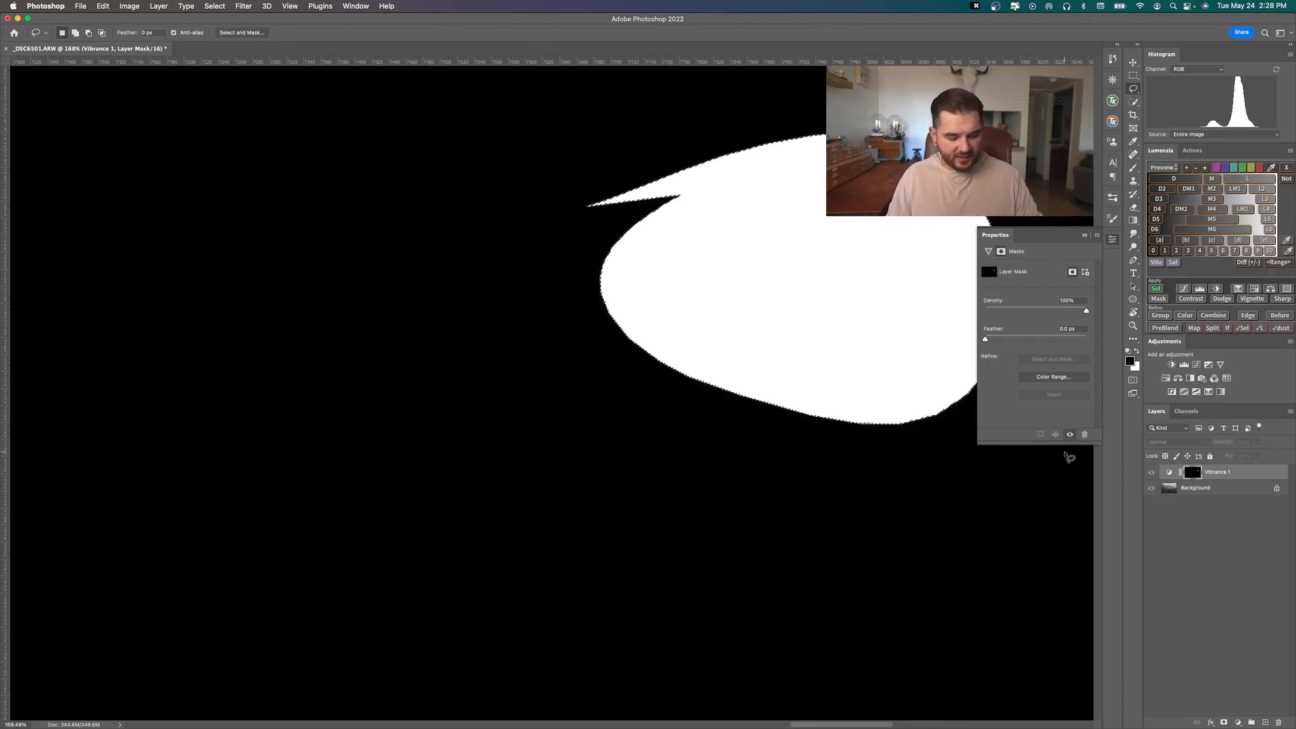
pyautogui.press('super+d')
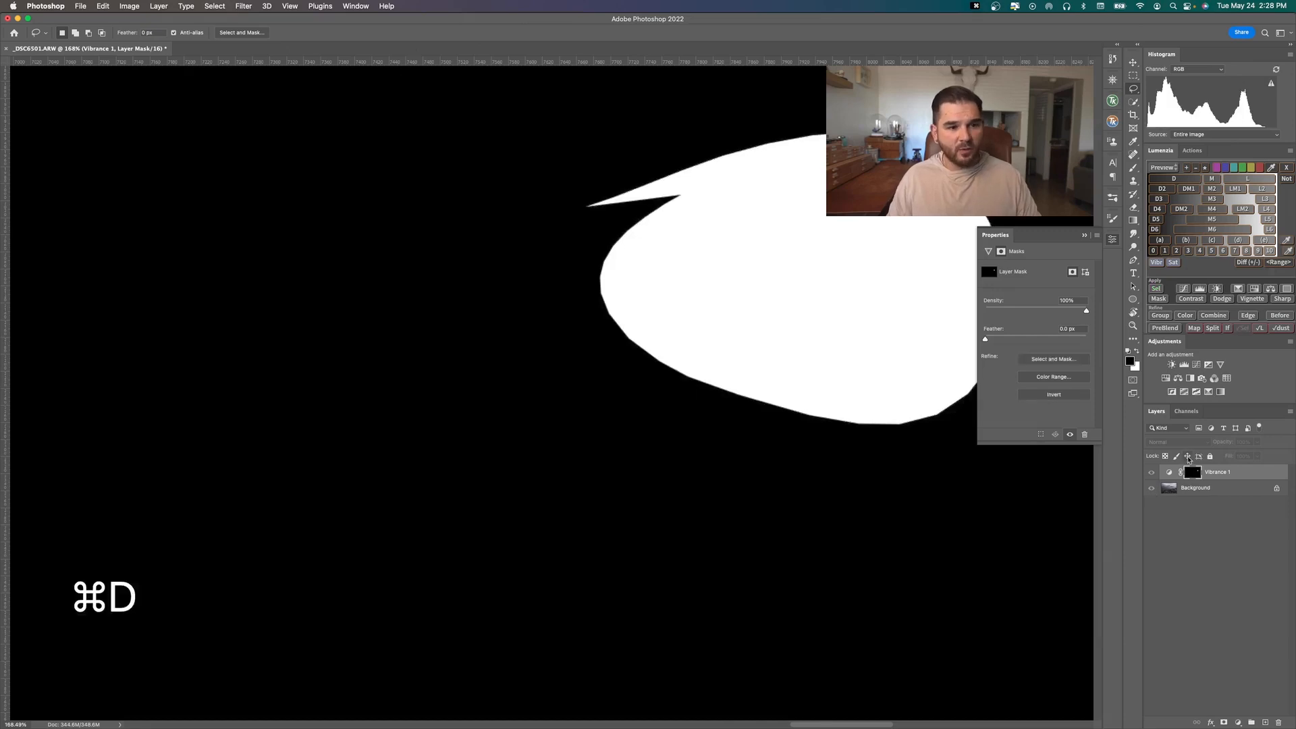
pyautogui.click(1186, 411)
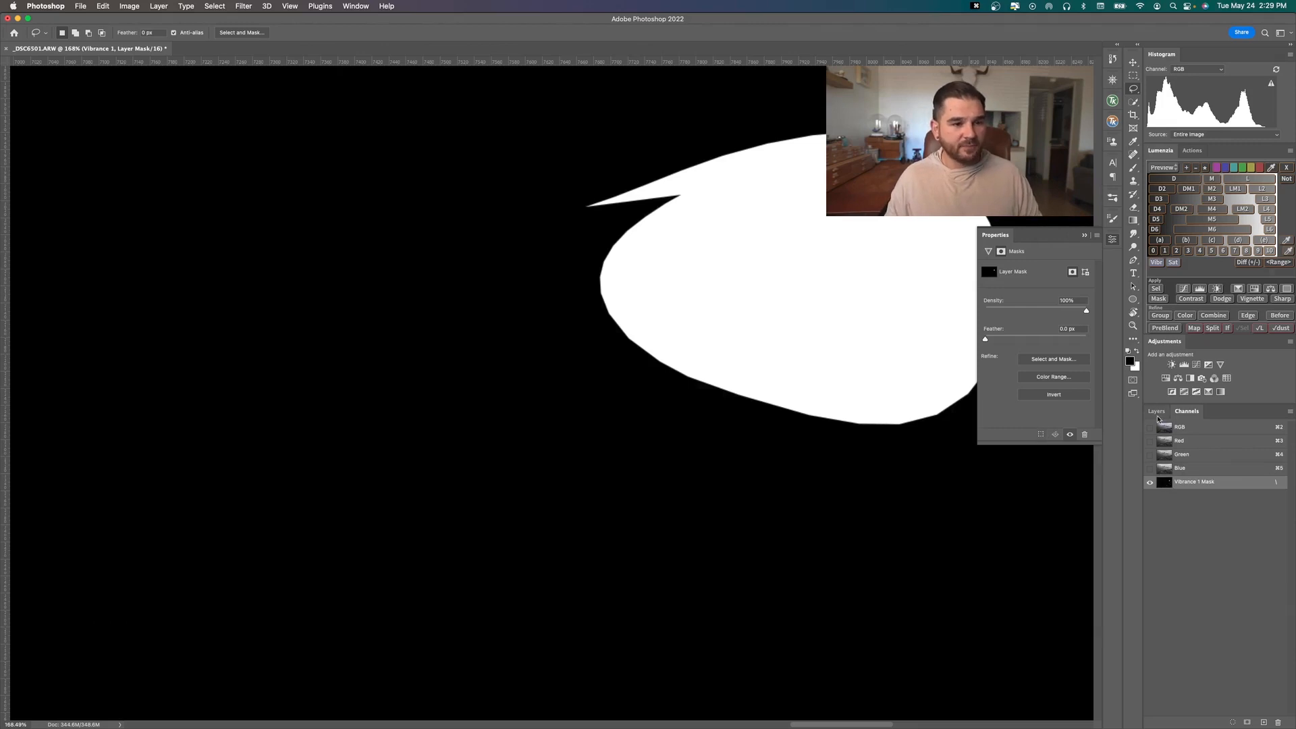
pyautogui.click(1157, 410)
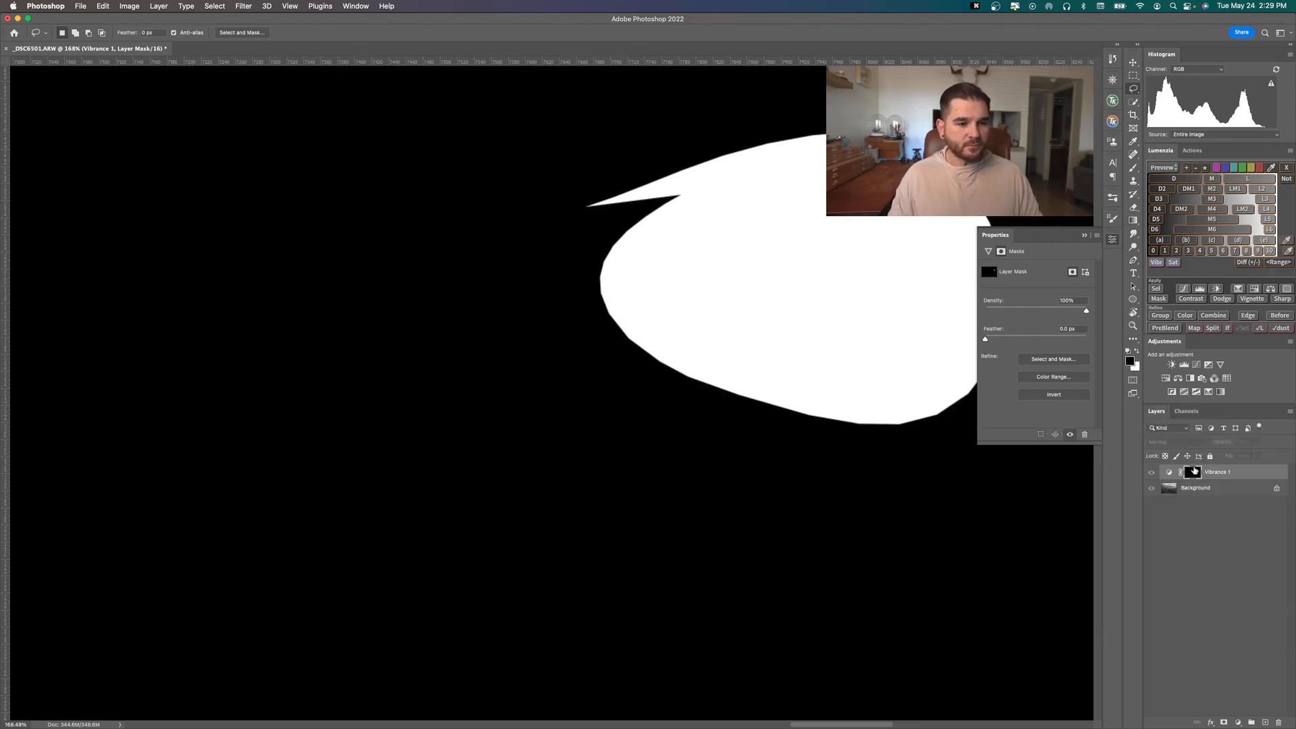
# Load the Vibrance mask as a selection again, deselect it and return the canvas to the normal photo view
pyautogui.keyDown('super'); pyautogui.click(1193, 473); pyautogui.keyUp('super')
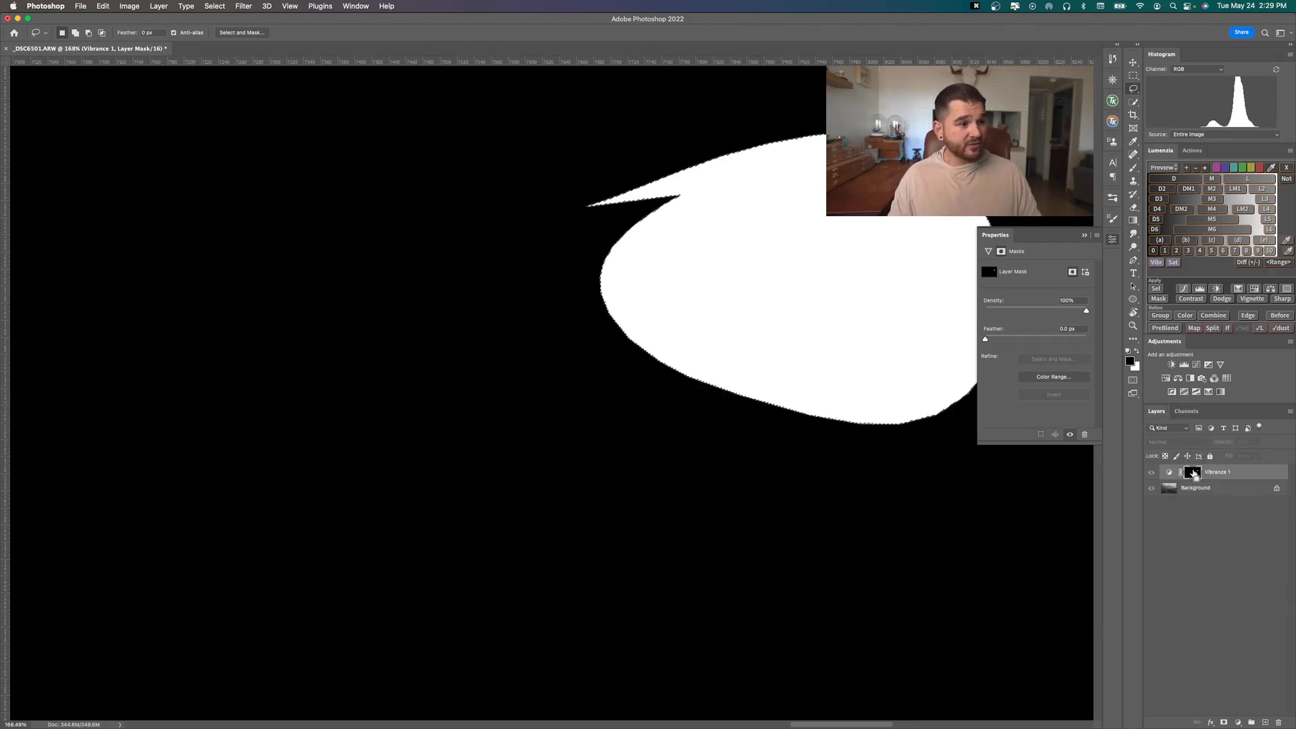
pyautogui.press('super+d')
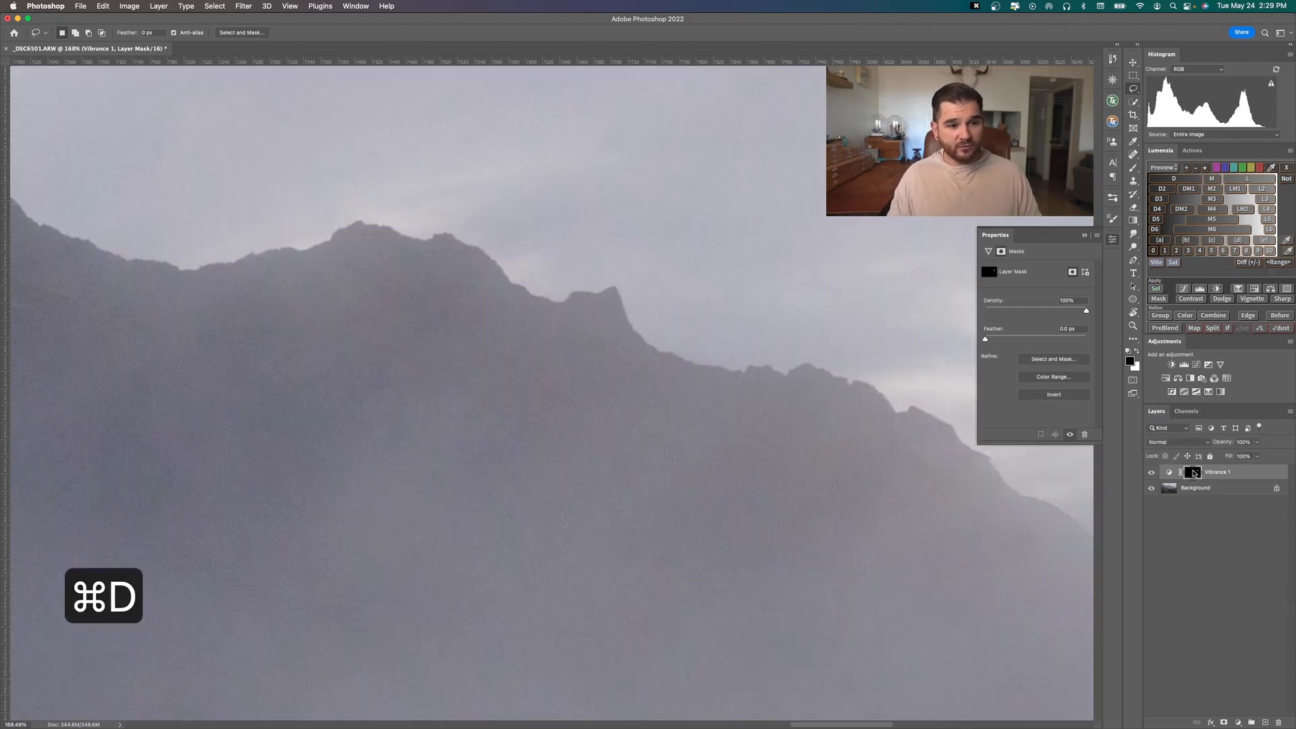
pyautogui.keyDown('alt'); pyautogui.click(1193, 473); pyautogui.keyUp('alt')
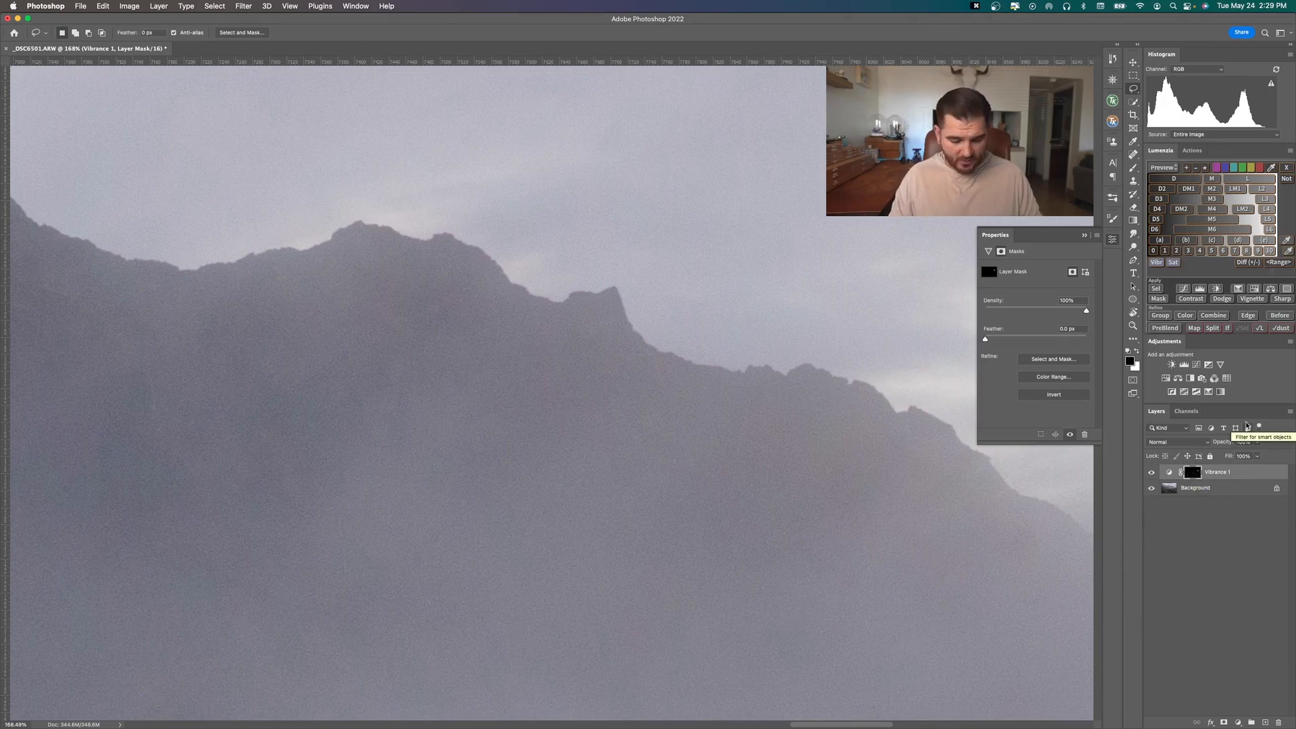
# Hide the Vibrance adjustment layer and duplicate the Background layer
pyautogui.press('super+0')
pyautogui.press('super+minus')
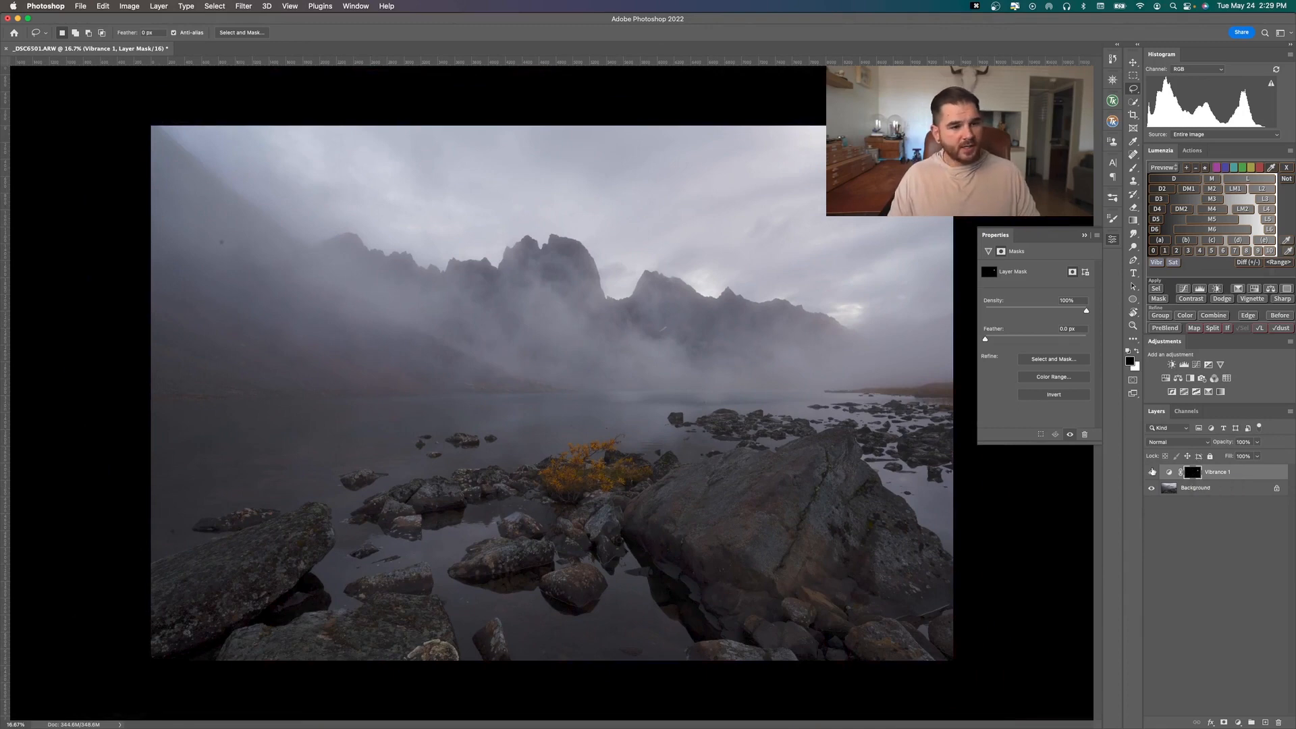
pyautogui.click(1151, 472)
pyautogui.click(1198, 487)
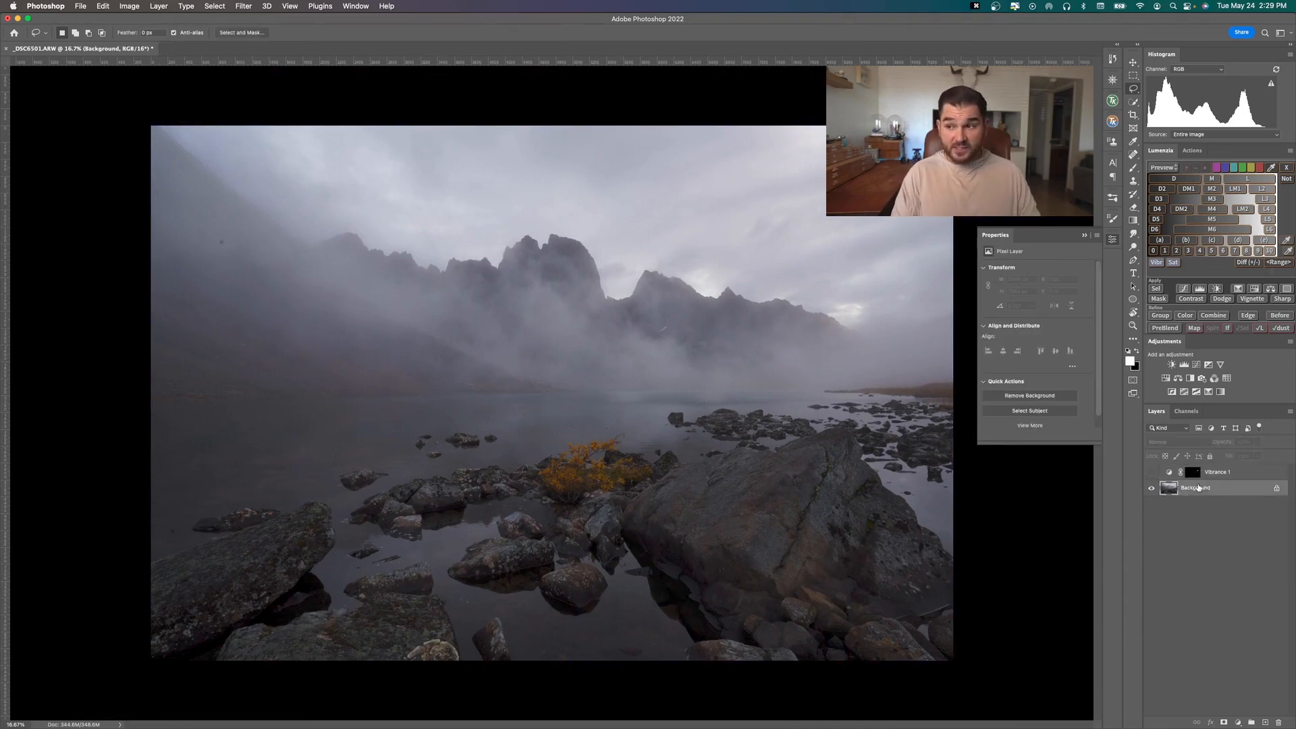
pyautogui.press('super+j')
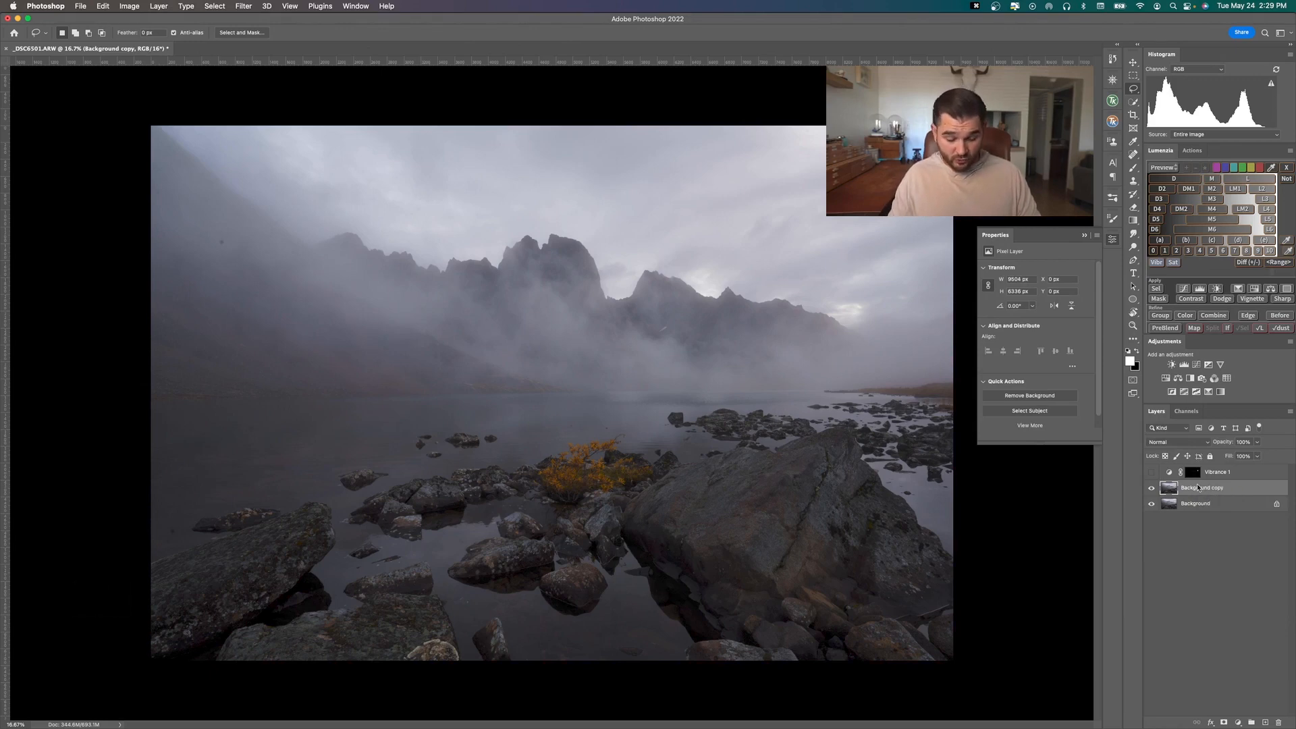
# Try a non-proportional Free Transform of the Background copy to about 104% width and 98% height, and undo it
pyautogui.press('super+t')
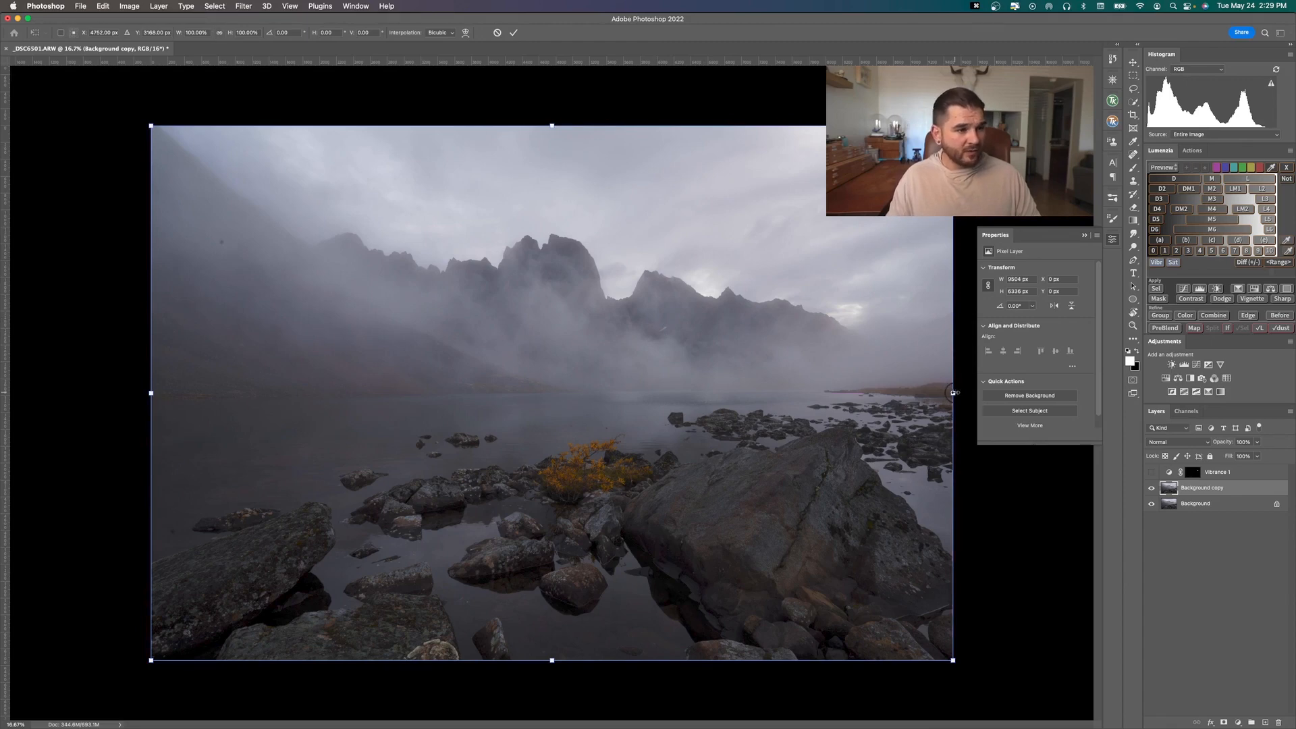
pyautogui.moveTo(952, 392)
pyautogui.mouseDown()
pyautogui.moveTo(1012, 394)
pyautogui.moveTo(953, 395)
pyautogui.mouseUp()
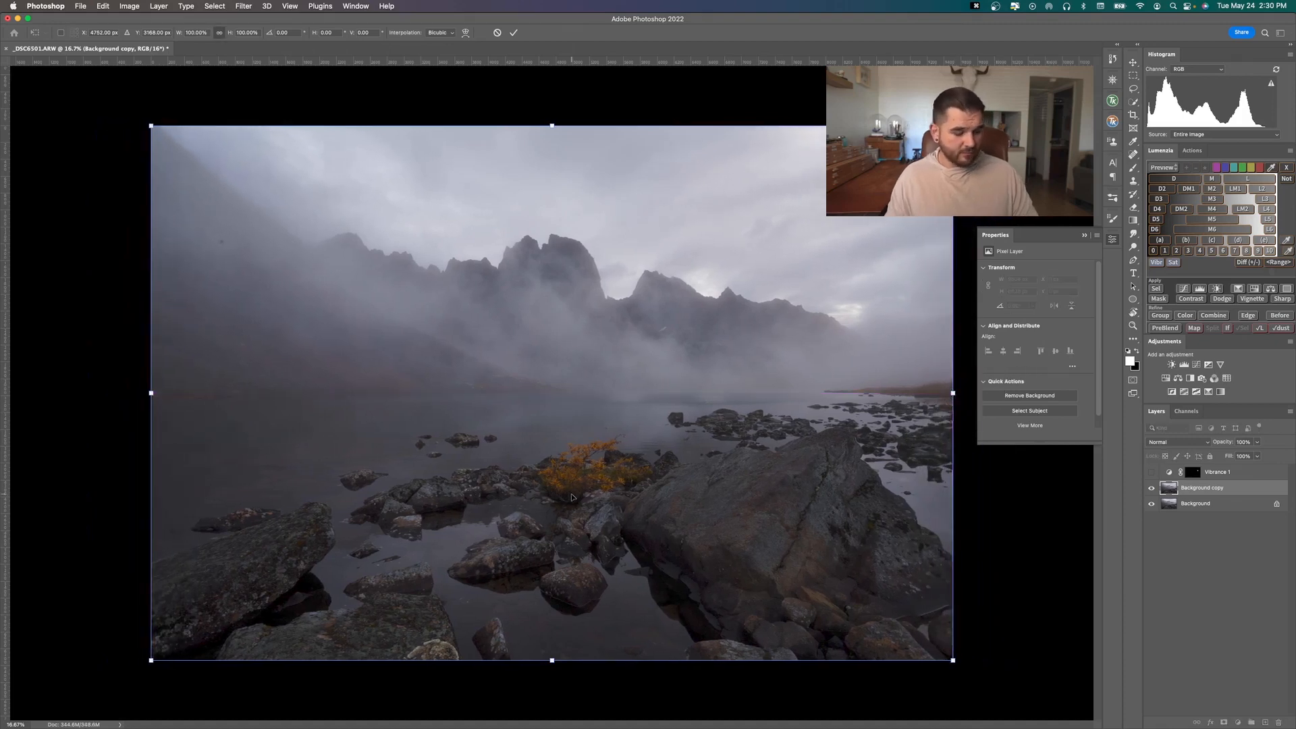
pyautogui.moveTo(552, 126)
pyautogui.mouseDown()
pyautogui.moveTo(552, 102)
pyautogui.moveTo(552, 126)
pyautogui.mouseUp()
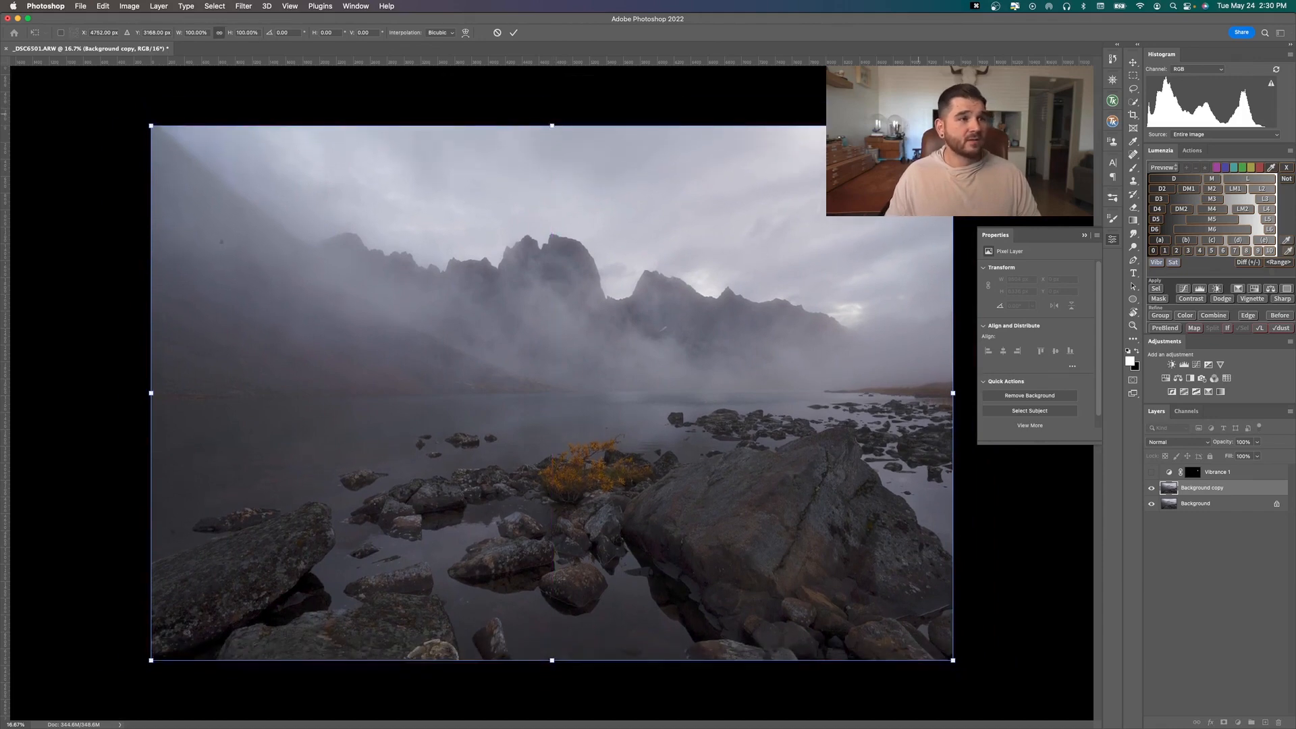
pyautogui.moveTo(953, 126)
pyautogui.mouseDown()
pyautogui.moveTo(973, 99)
pyautogui.moveTo(846, 110)
pyautogui.moveTo(979, 121)
pyautogui.moveTo(1009, 144)
pyautogui.moveTo(904, 109)
pyautogui.moveTo(917, 124)
pyautogui.moveTo(963, 124)
pyautogui.moveTo(994, 115)
pyautogui.moveTo(999, 94)
pyautogui.moveTo(828, 107)
pyautogui.moveTo(944, 115)
pyautogui.moveTo(969, 131)
pyautogui.mouseUp()
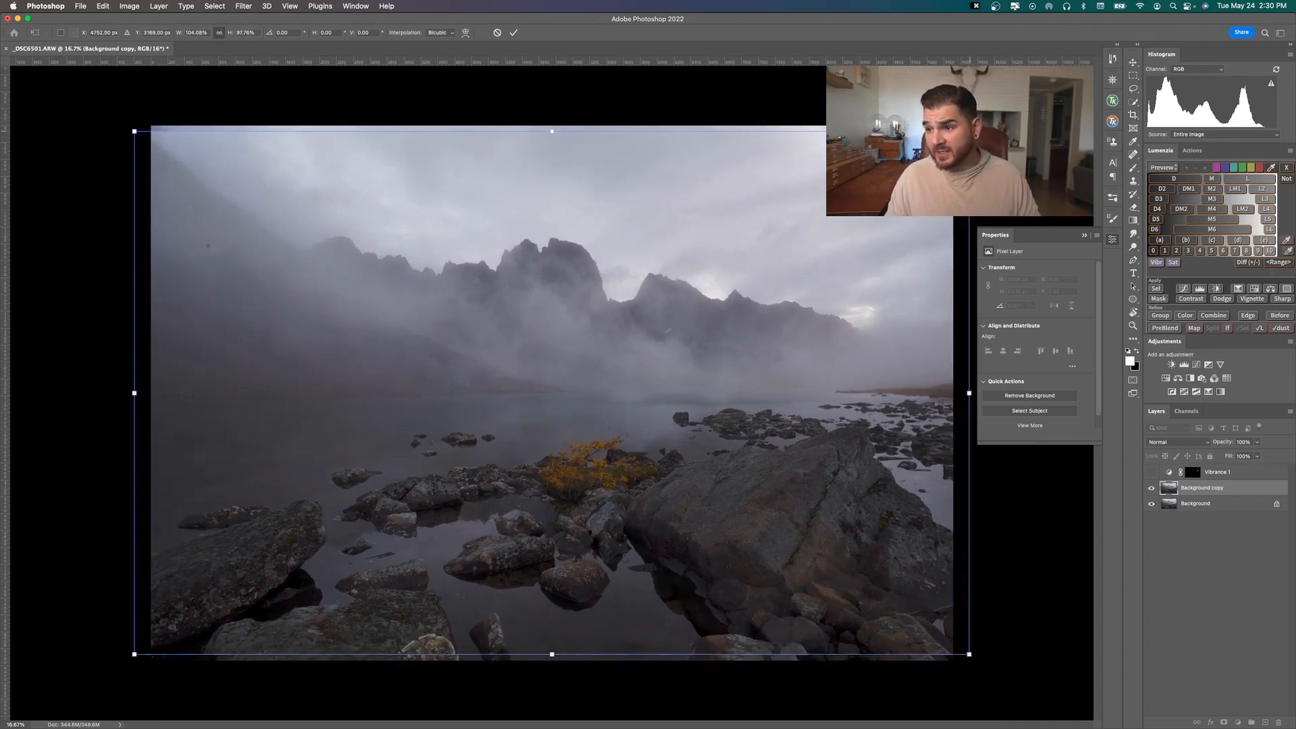
pyautogui.press('super+z')
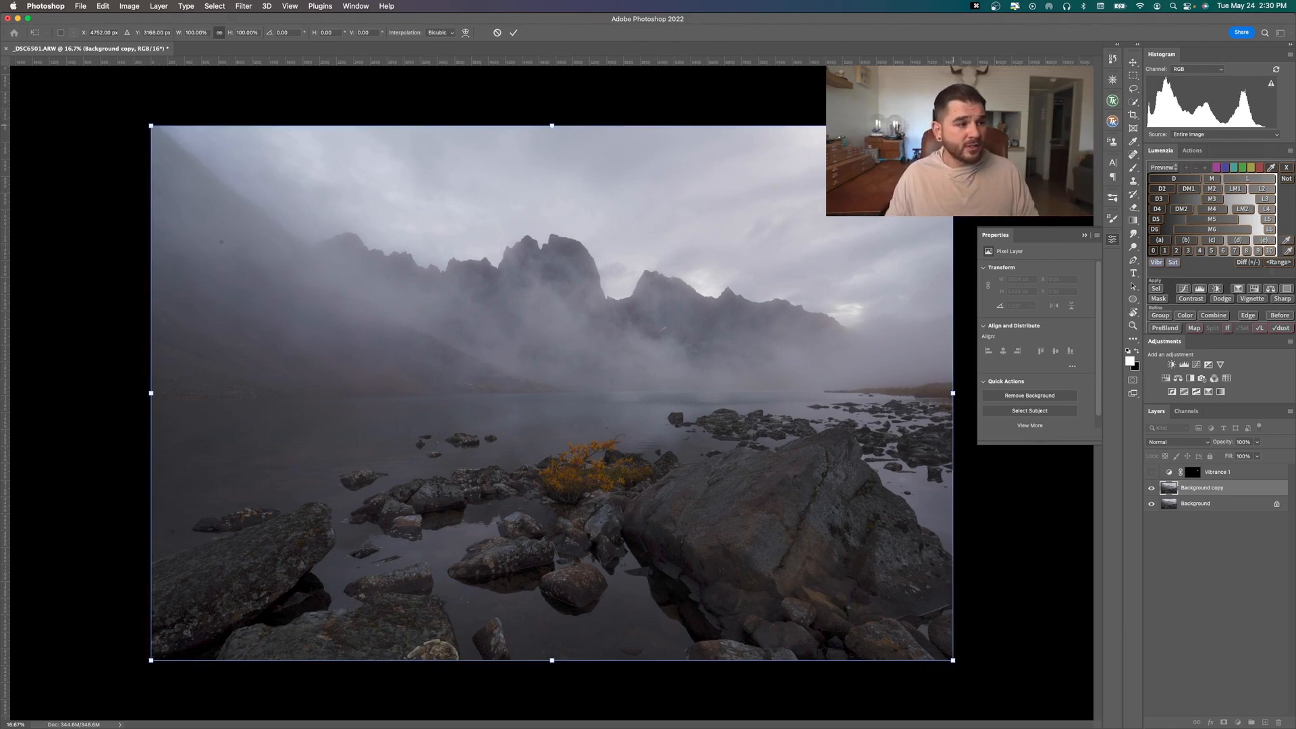
# Try scaling the Background copy proportionally from its centre to about 101.5% with Free Transform, and cancel the transform
pyautogui.moveTo(952, 329)
pyautogui.mouseDown()
pyautogui.moveTo(994, 329)
pyautogui.moveTo(946, 328)
pyautogui.mouseUp()
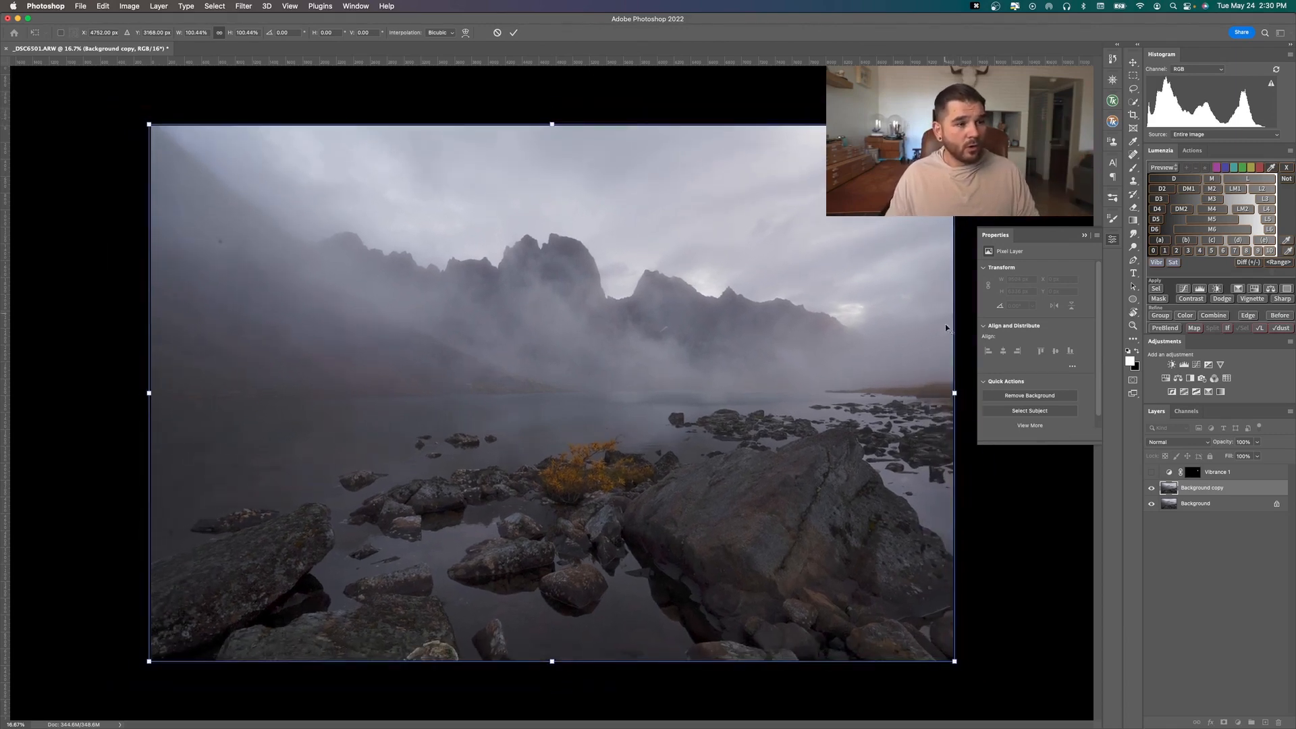
pyautogui.moveTo(954, 393)
pyautogui.mouseDown()
pyautogui.moveTo(1001, 392)
pyautogui.moveTo(958, 388)
pyautogui.mouseUp()
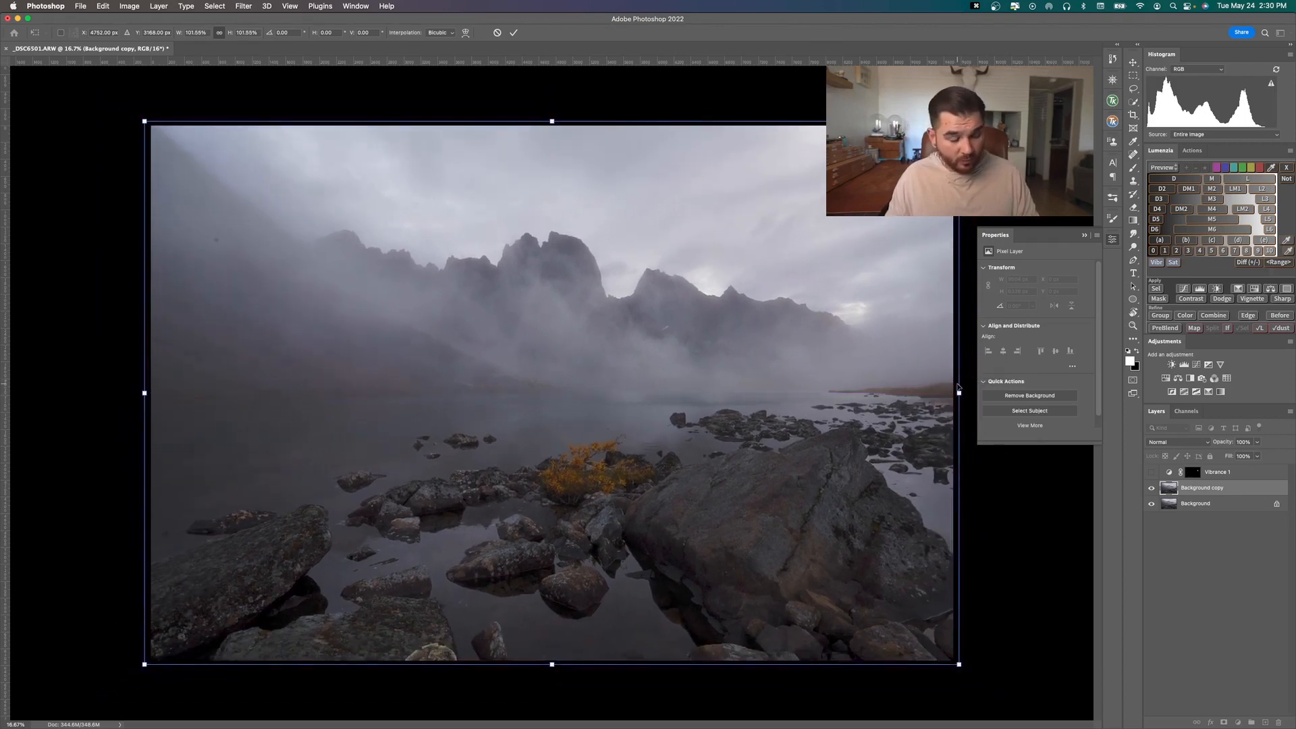
pyautogui.press('Escape')
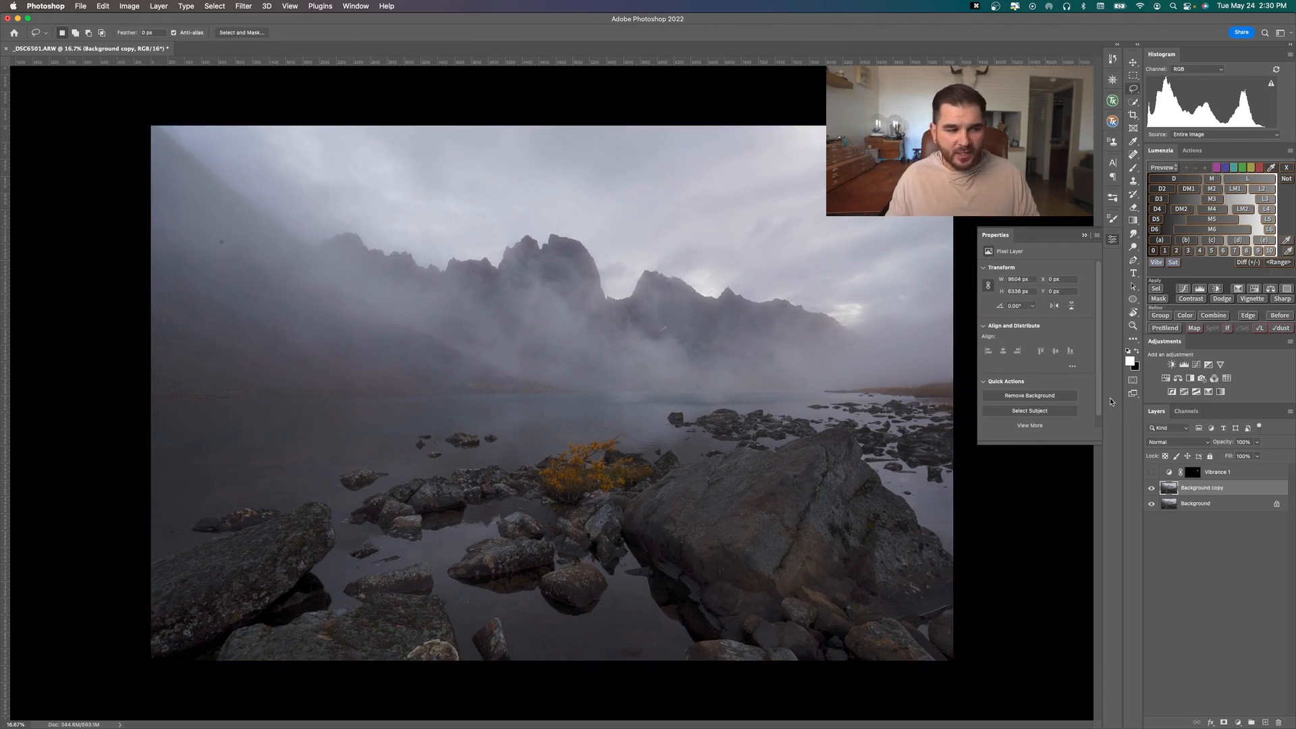
# Try a Warp transform on the Background copy by bending its middle area upward, and cancel it
pyautogui.press('super+t')
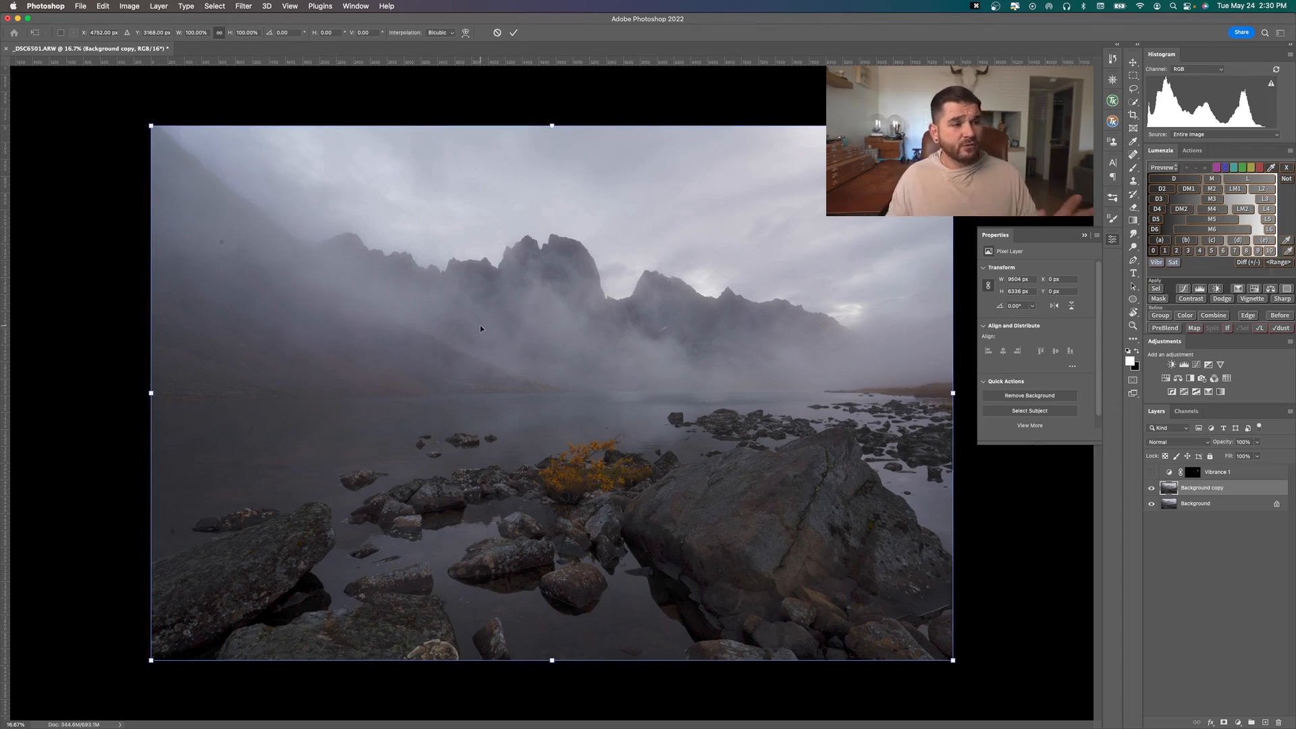
pyautogui.rightClick(559, 303)
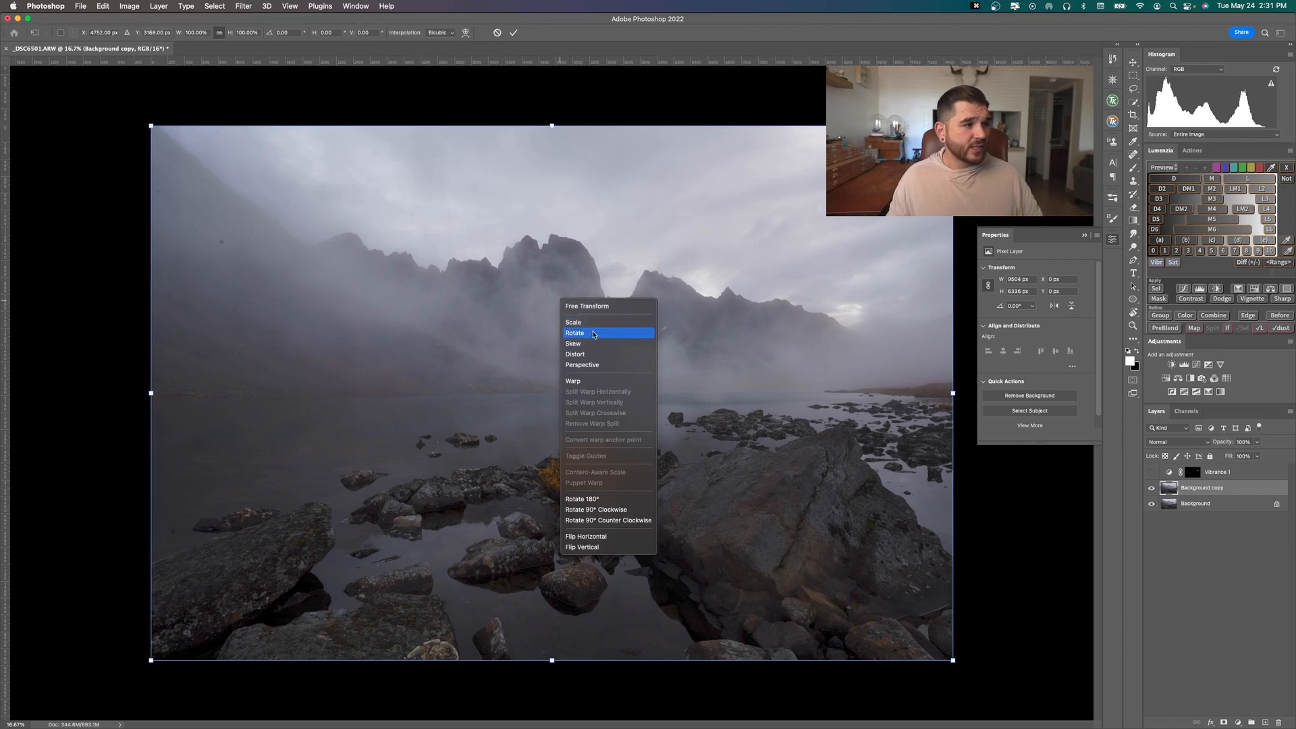
pyautogui.click(600, 381)
pyautogui.moveTo(644, 459); pyautogui.dragTo(662, 389)
pyautogui.press('Escape')
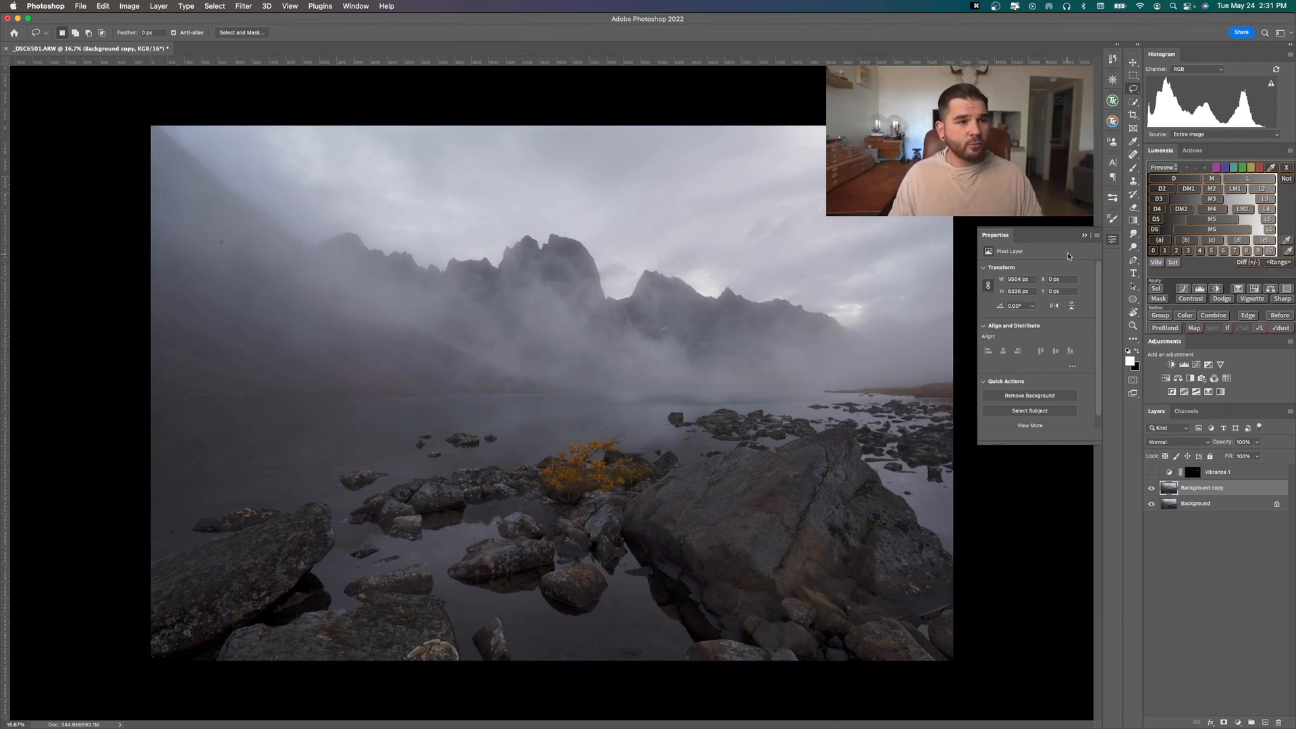
# Collapse the Properties panel and switch through the Brush, Crop, Clone Stamp and Rectangular Marquee tools, ending on the Lasso tool
pyautogui.click(1083, 236)
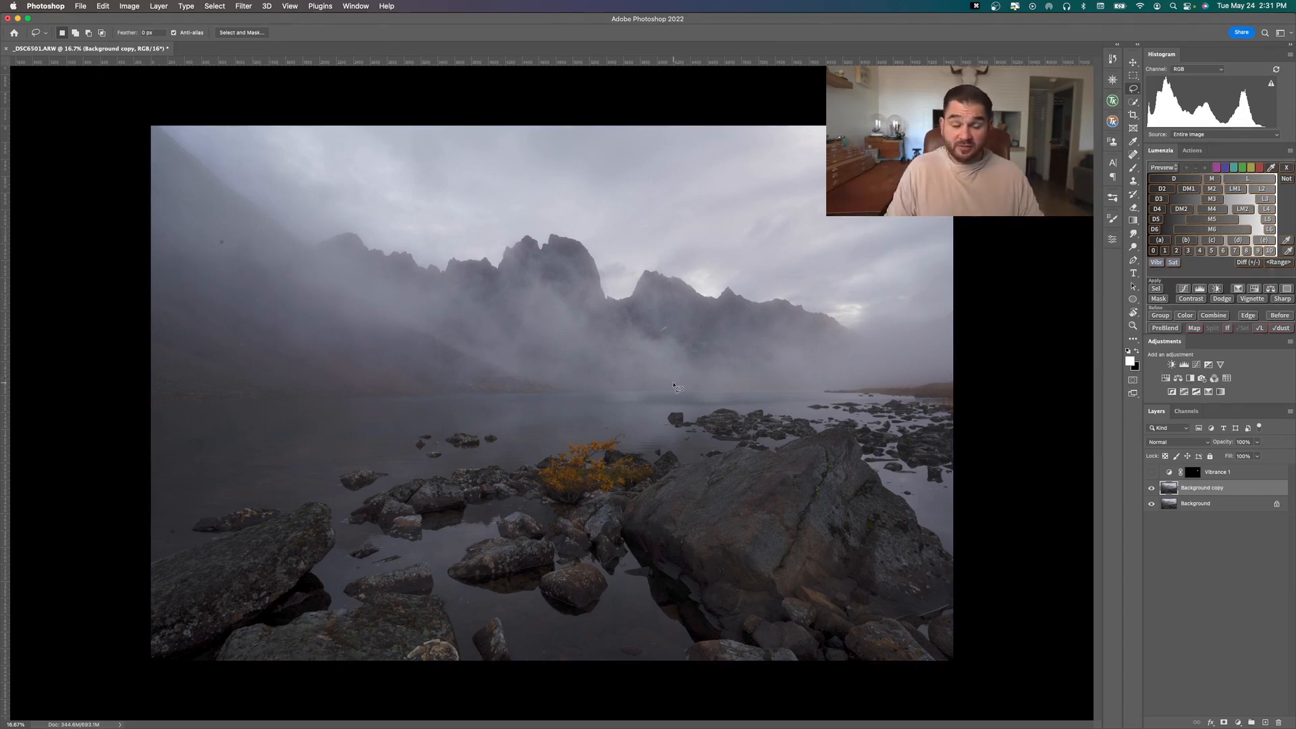
pyautogui.press('b')
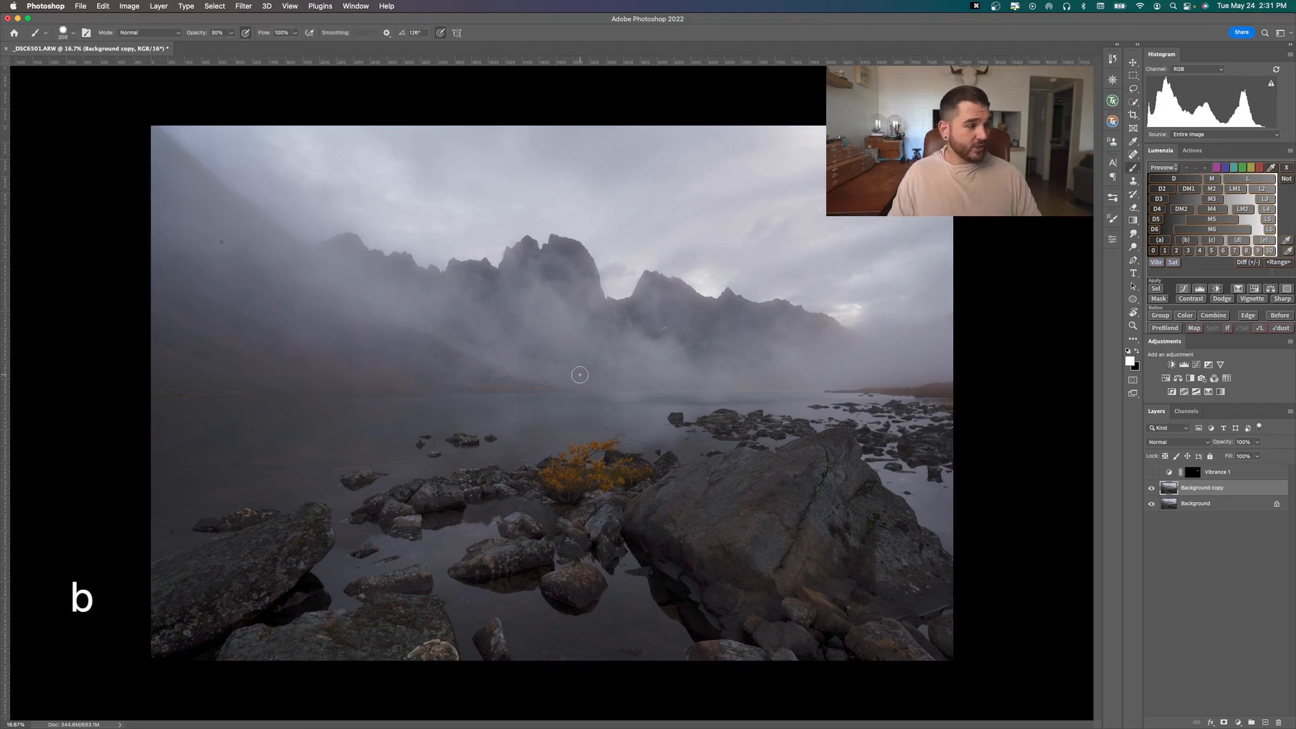
pyautogui.press('c')
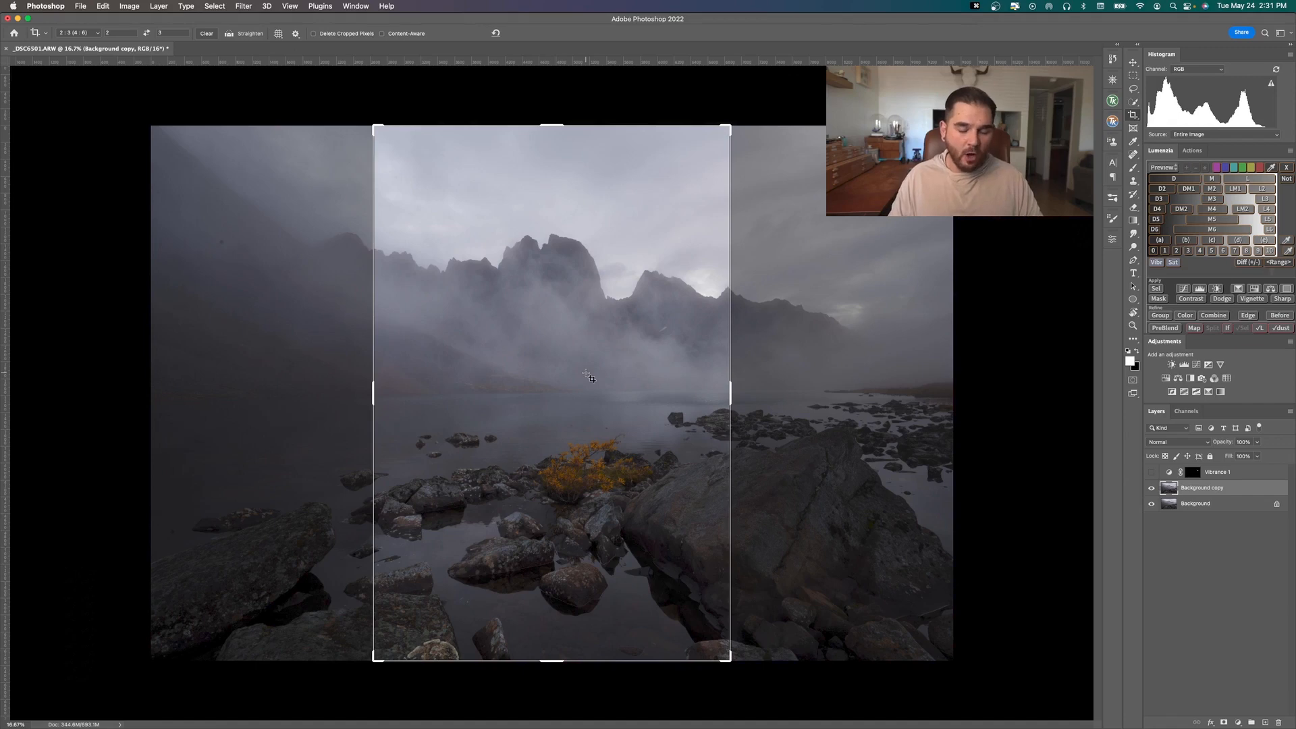
pyautogui.press('c')
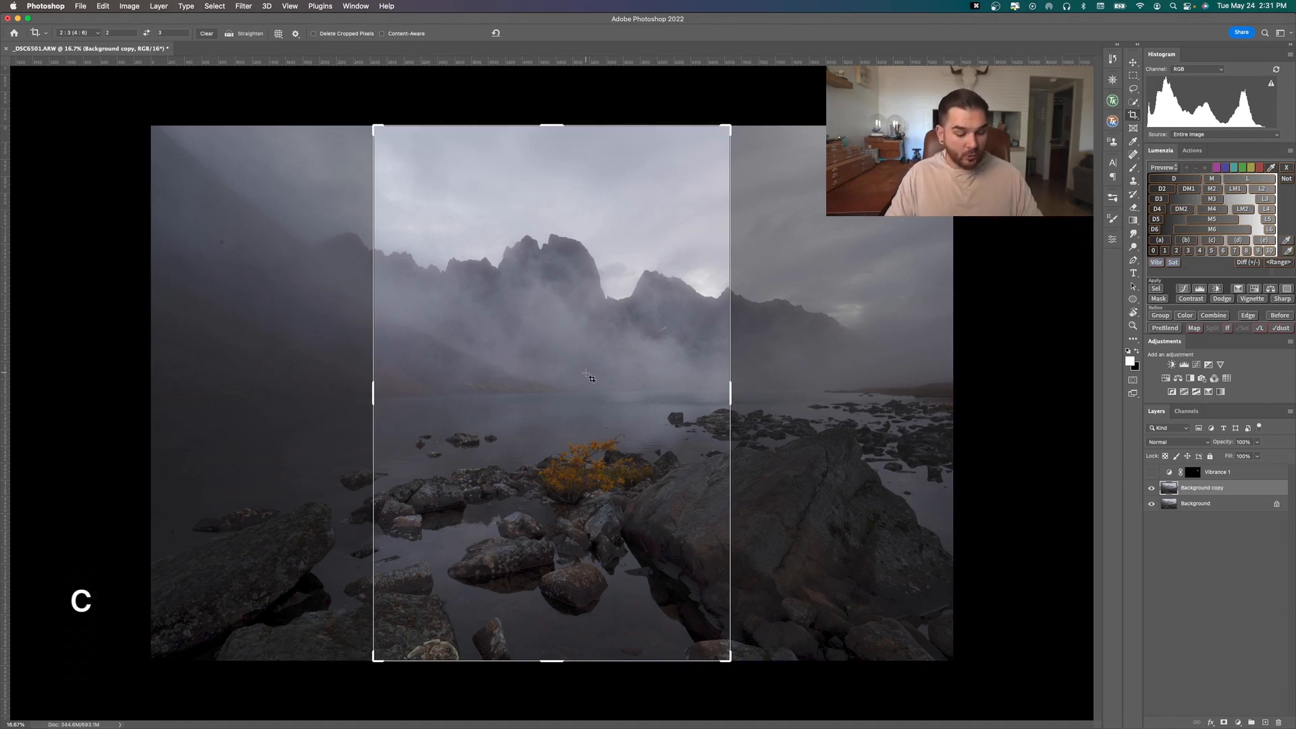
pyautogui.press('s')
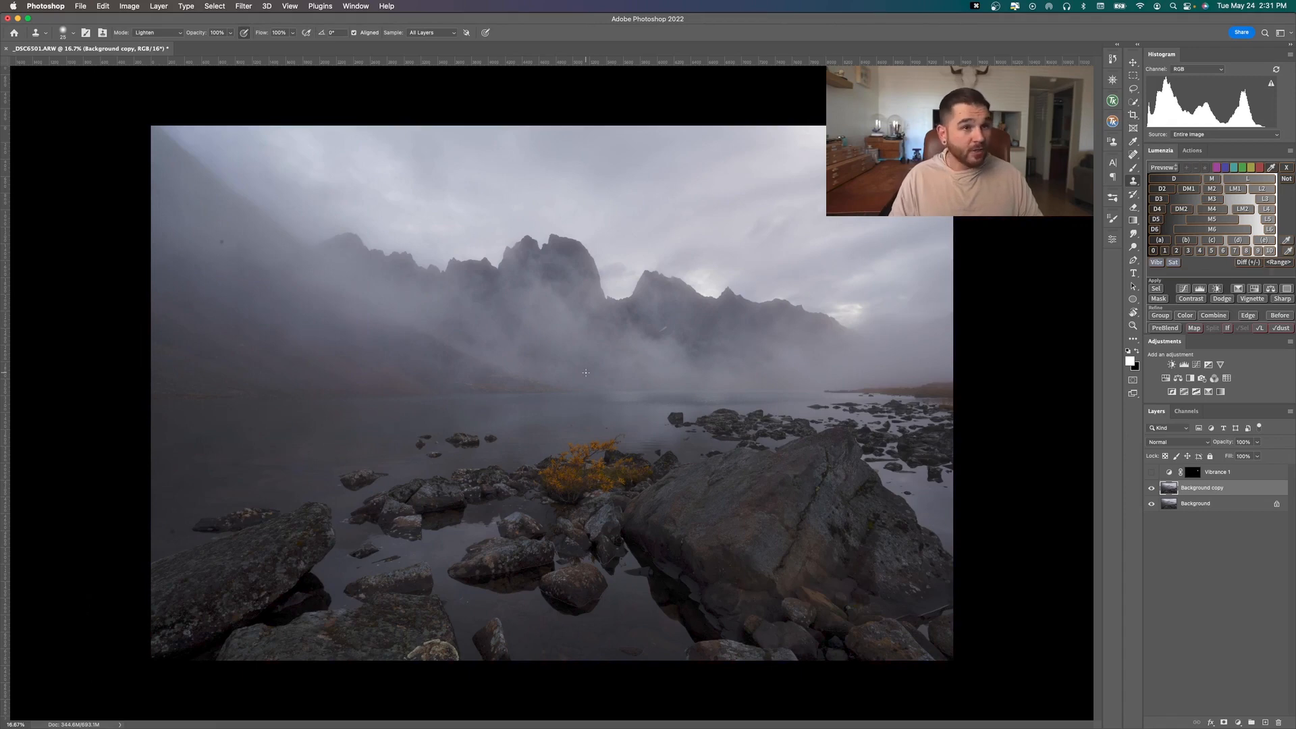
pyautogui.press('m')
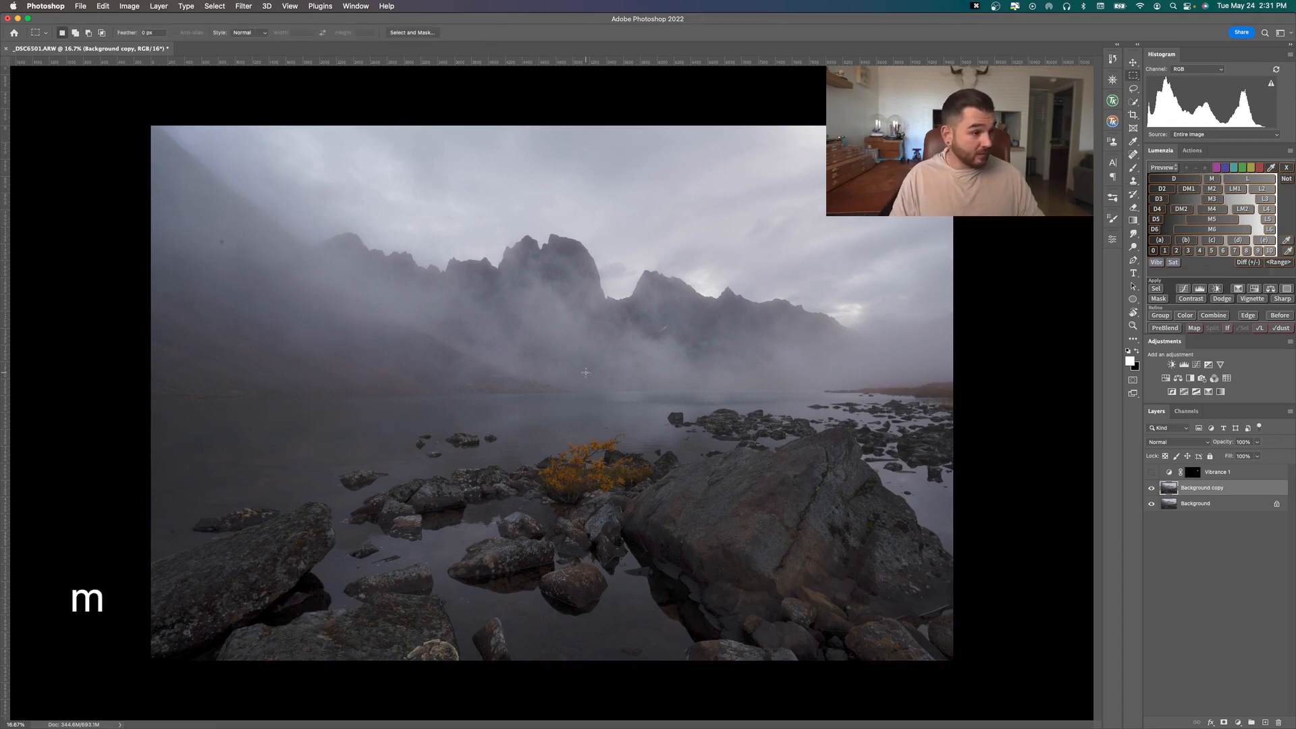
pyautogui.press('l')
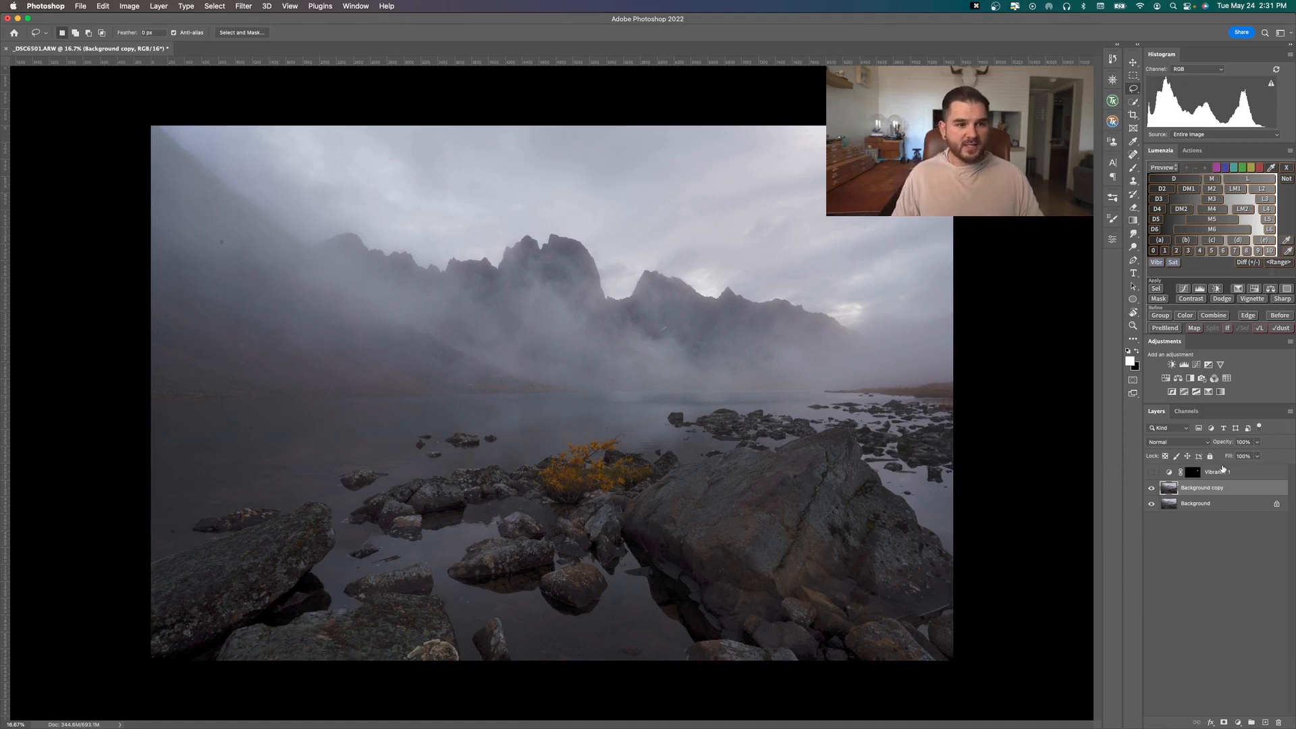
# Load the Vibrance 1 mask as a selection, preview it in Quick Mask mode, and exit the mode and deselect
pyautogui.click(1189, 472)
pyautogui.keyDown('super'); pyautogui.click(1190, 473); pyautogui.keyUp('super')
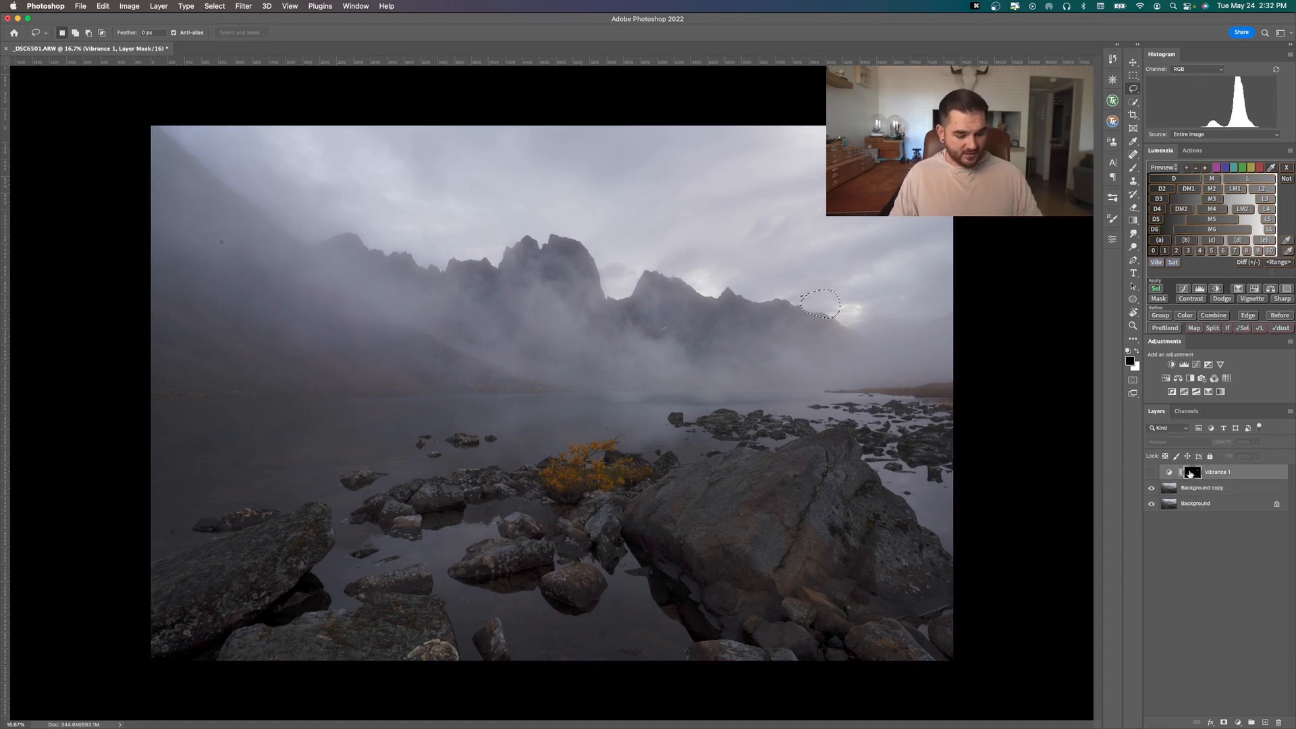
pyautogui.press('q')
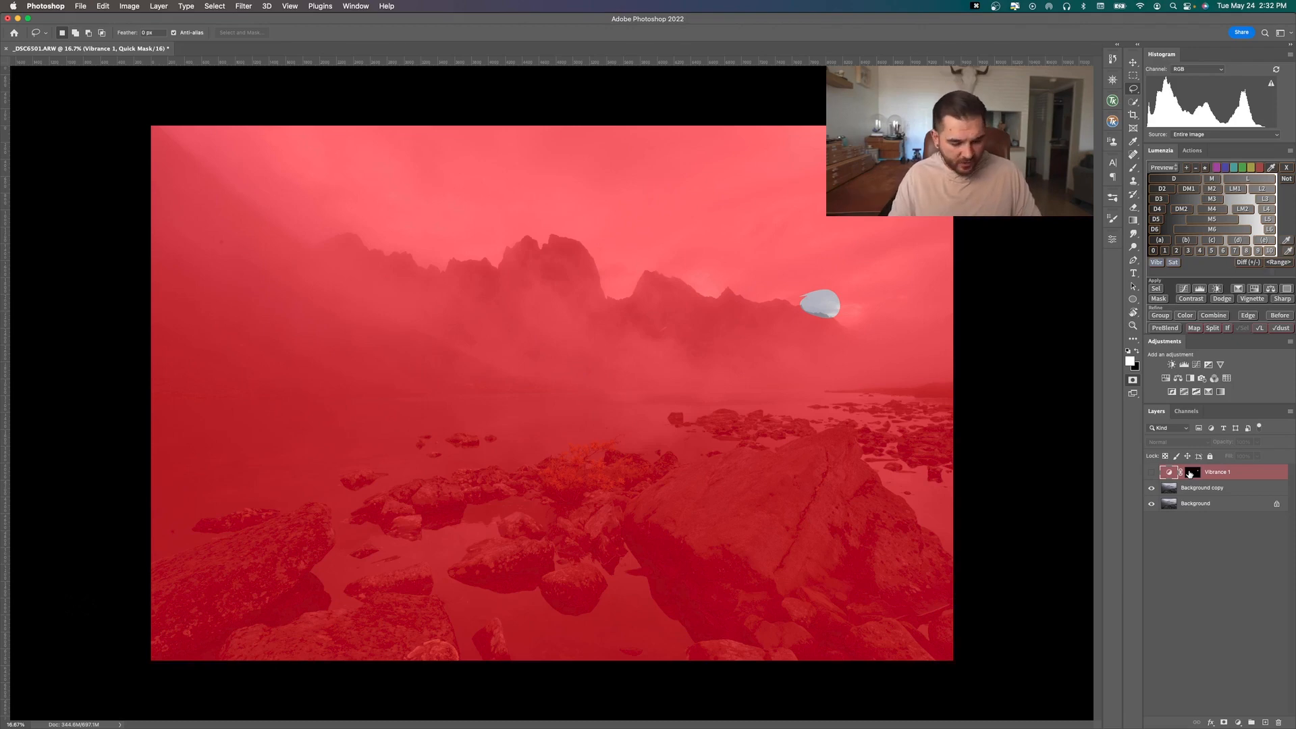
pyautogui.press('q')
pyautogui.press('super+d')
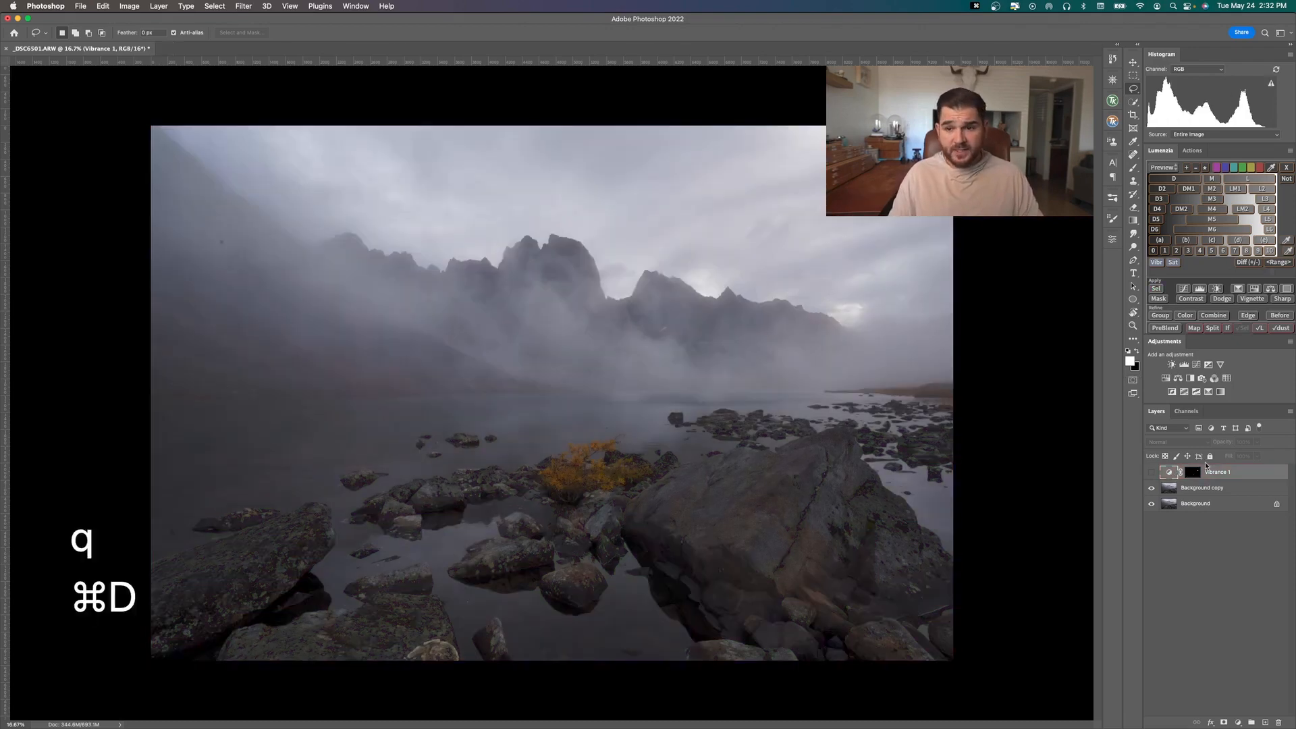